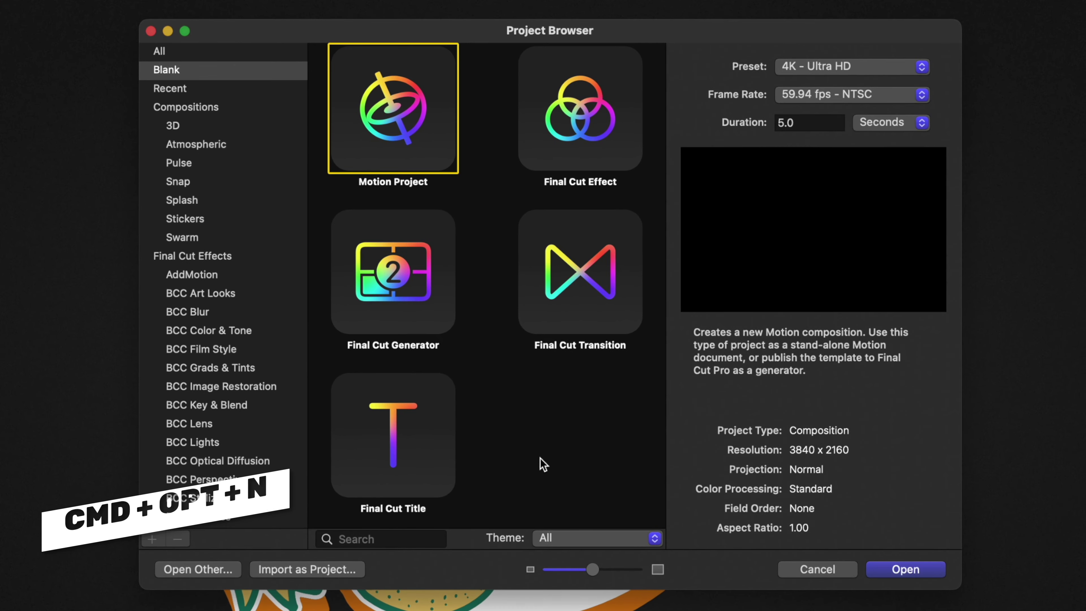
- Create a new Final Cut Effect project from the Project Browser
click(559, 154)
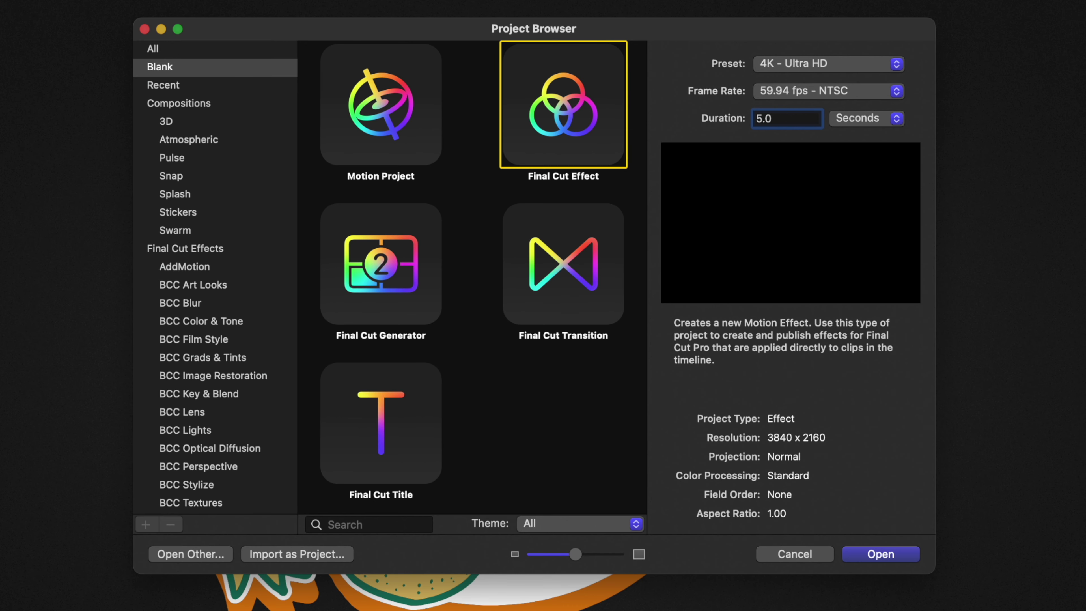
click(912, 552)
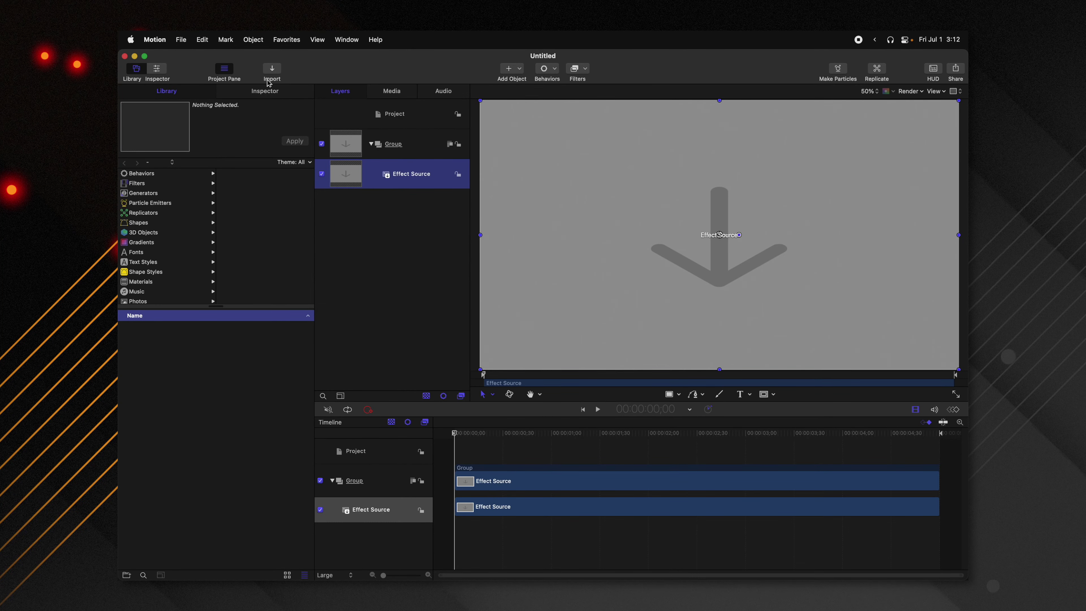
- Show Effect Source's Inspector properties and reset its Scale from 91% back to 100%
click(264, 97)
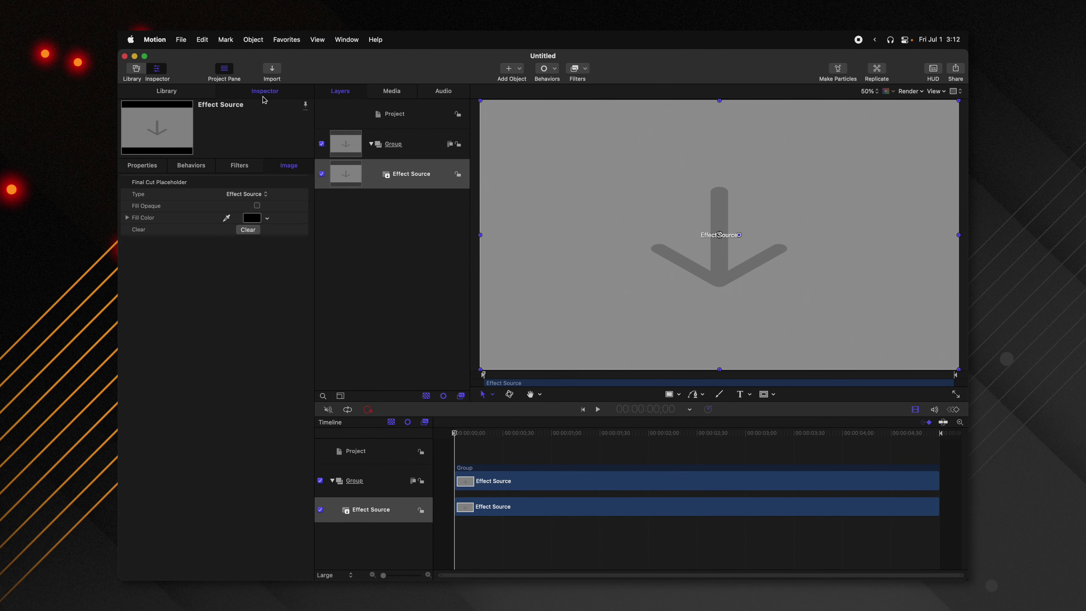
click(147, 166)
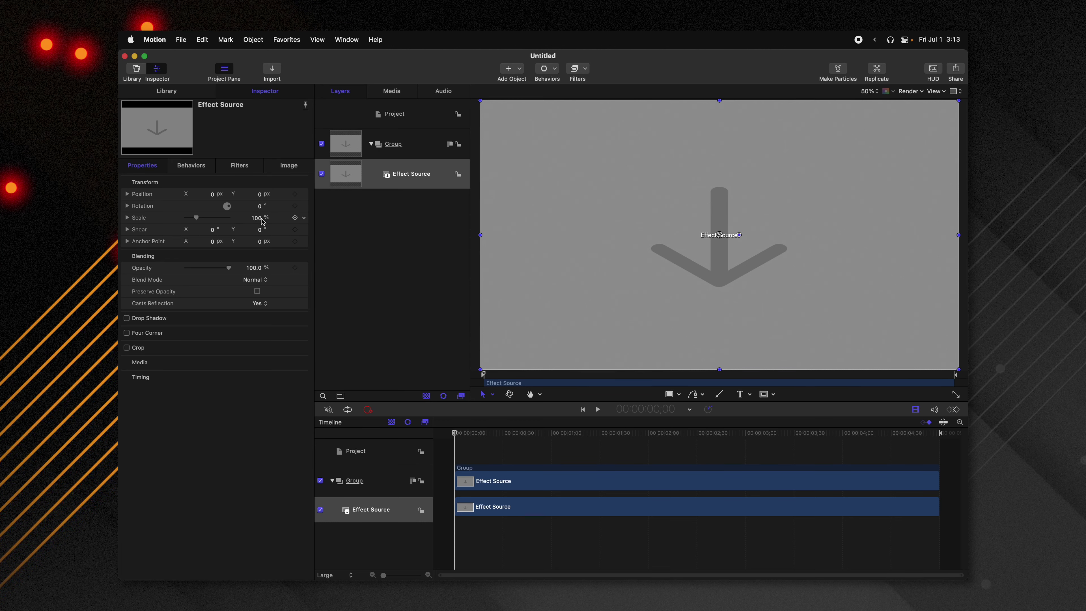
drag(258, 223, 288, 262)
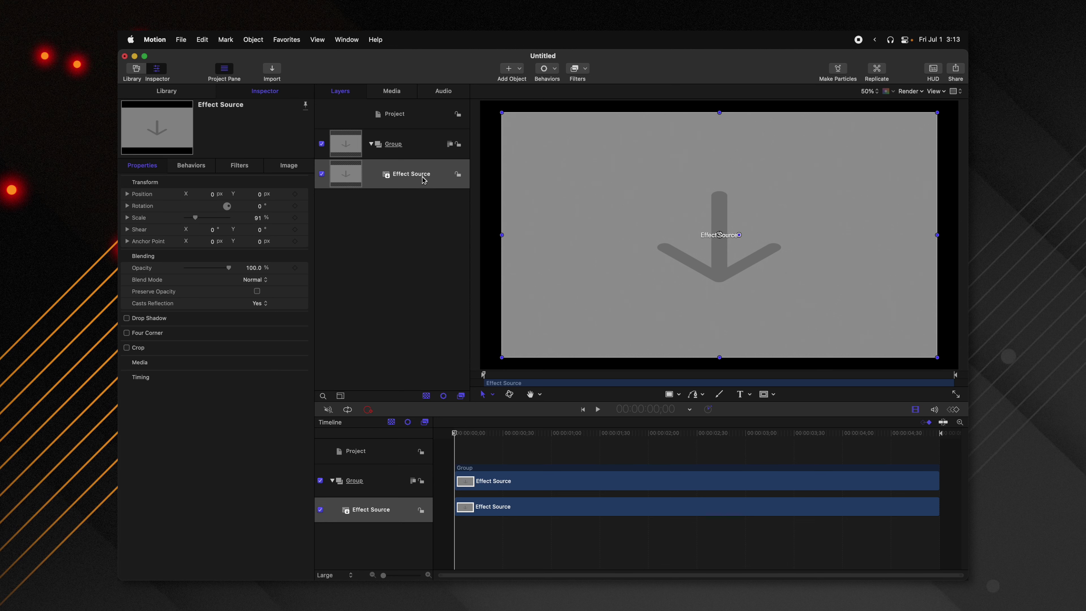
click(304, 218)
click(309, 224)
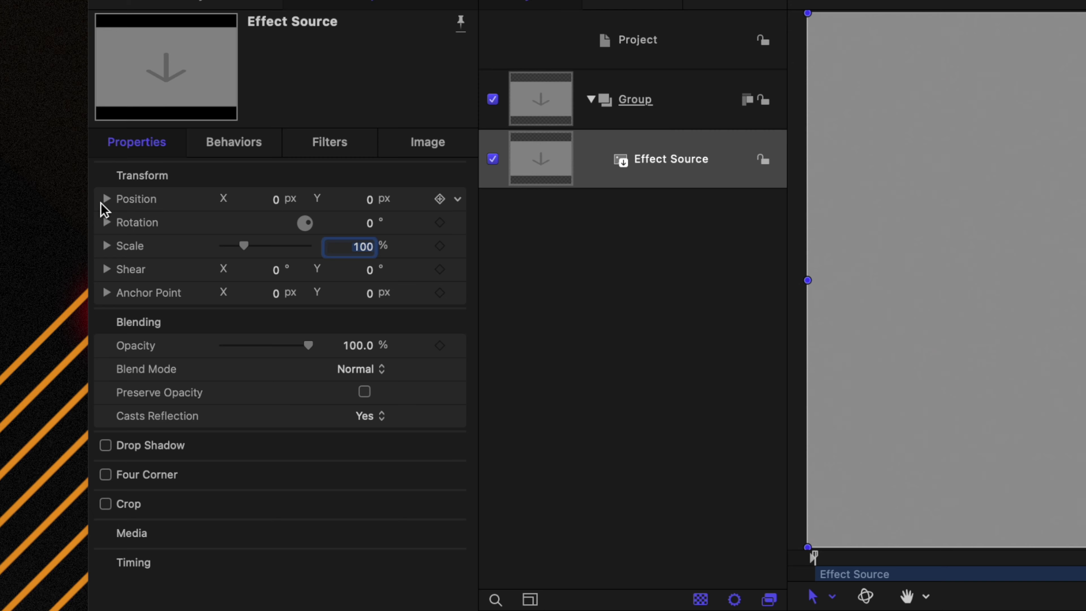
- Add a Ramp behavior to Position X and drag its Start Value far offscreen left
click(107, 199)
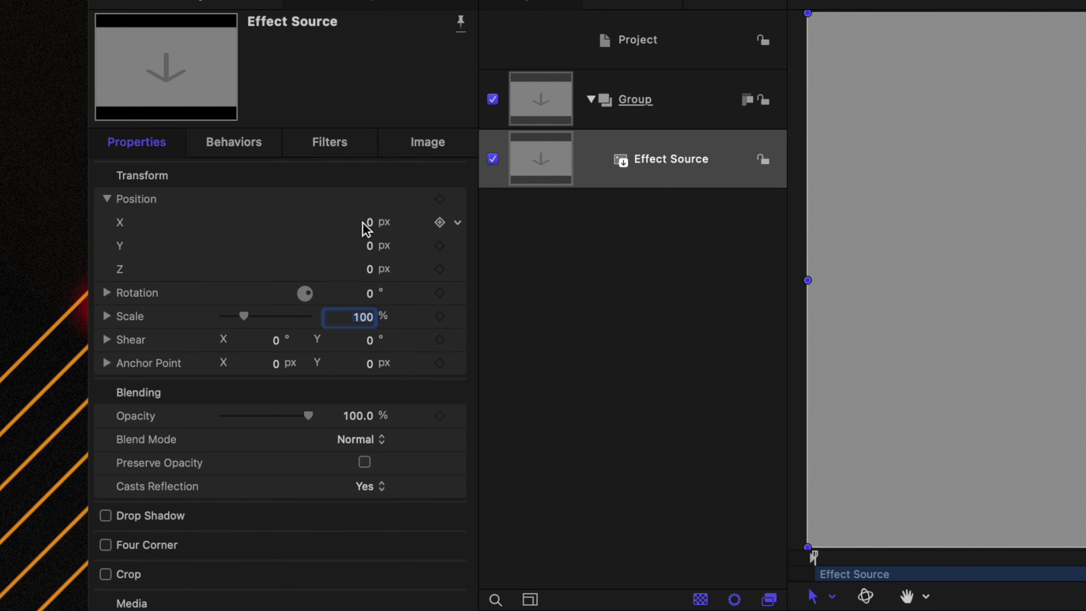
click(458, 223)
mouse_move(646, 431)
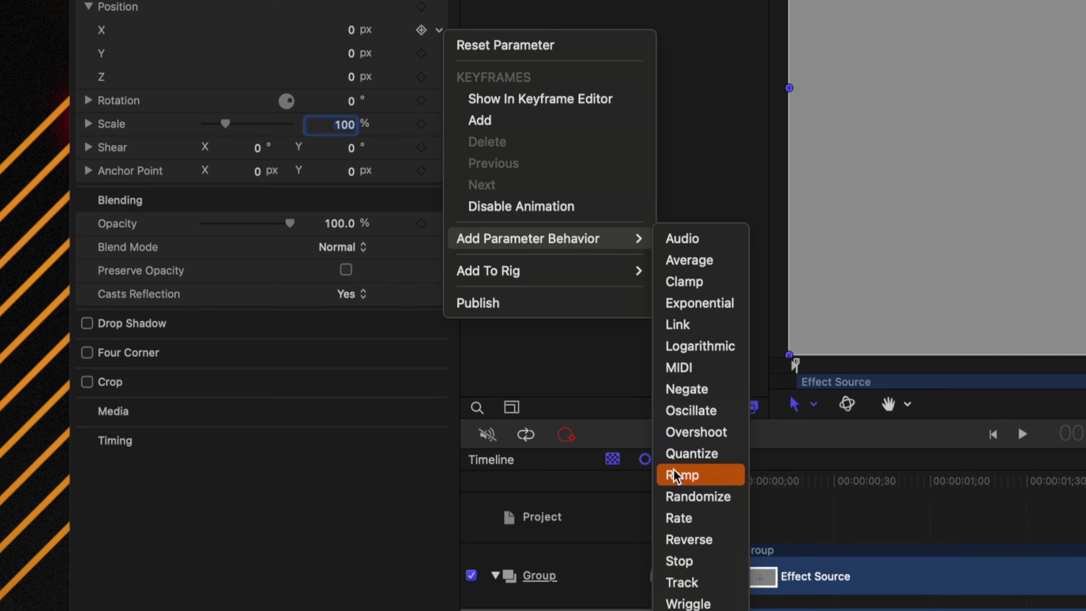
click(680, 474)
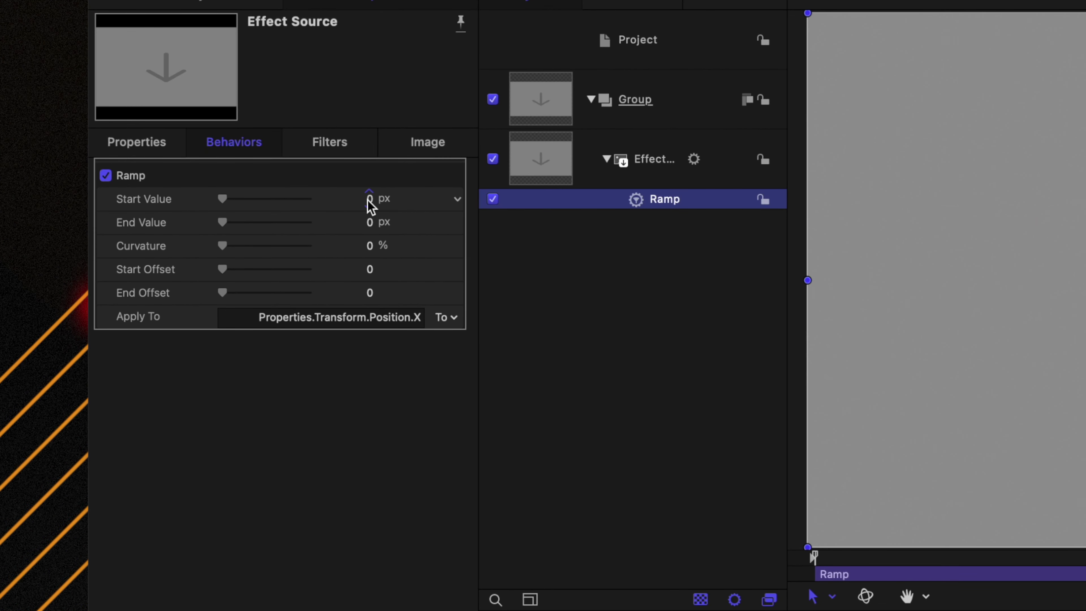
drag(366, 203, 203, 193)
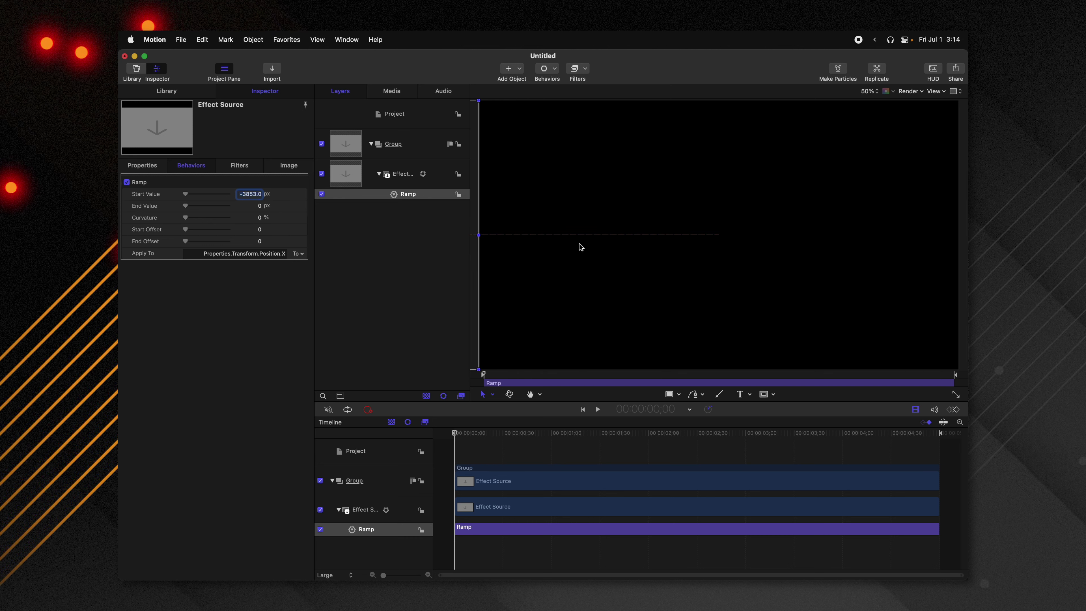
- End the Ramp at the 2-second mark with the O key and preview the slide-in
drag(474, 433, 435, 460)
key(space)
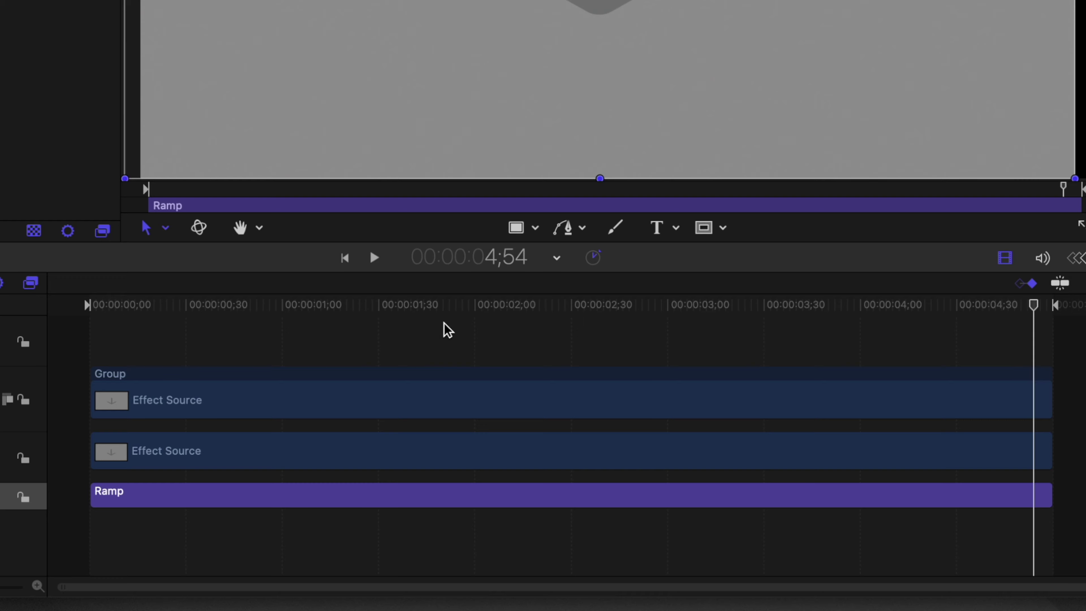
drag(444, 305, 477, 312)
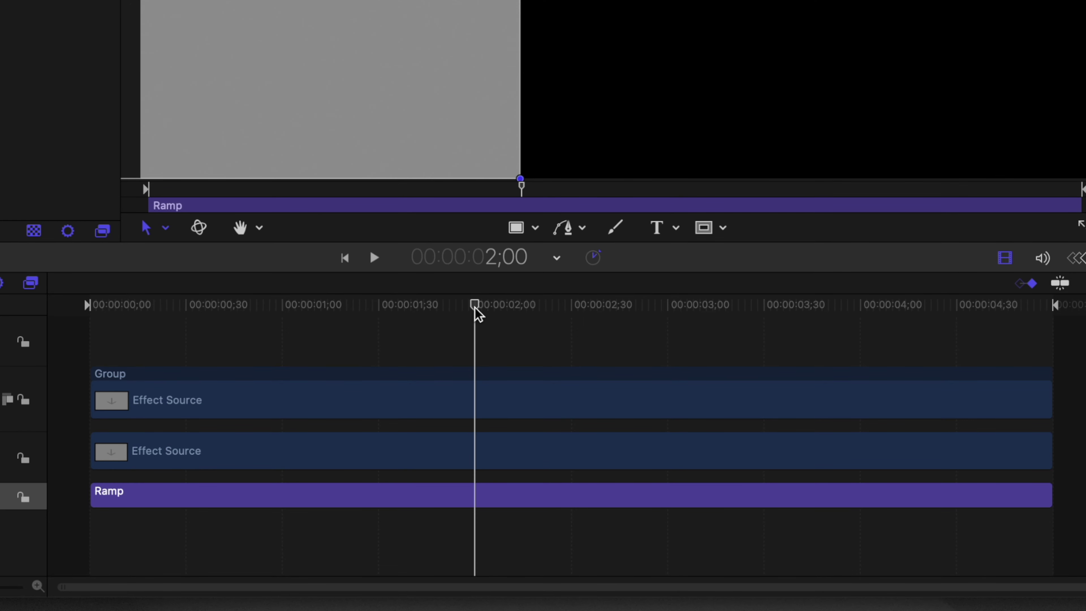
key(o)
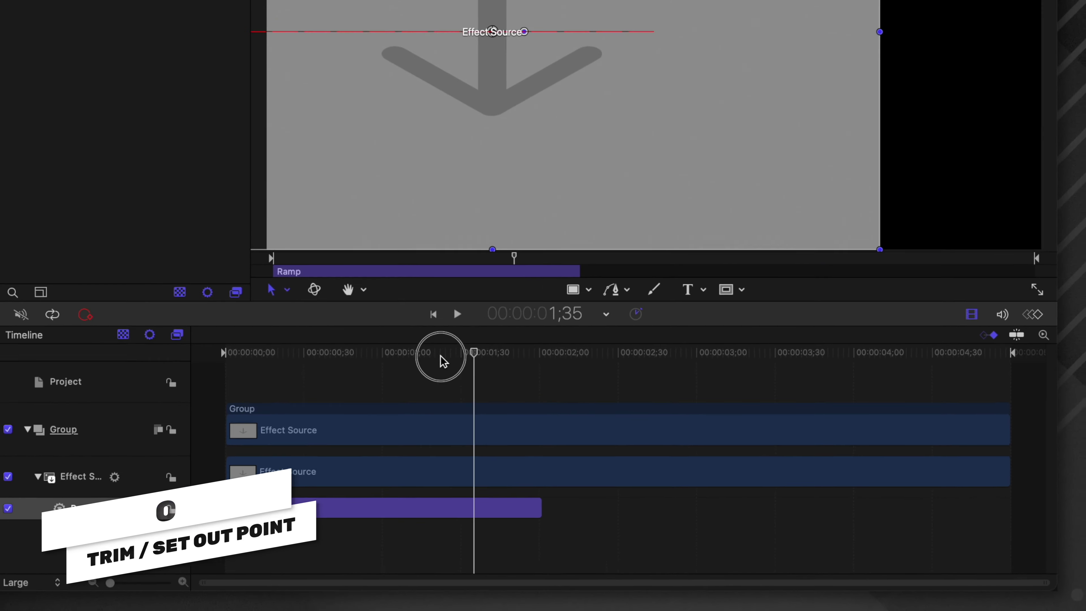
key(space)
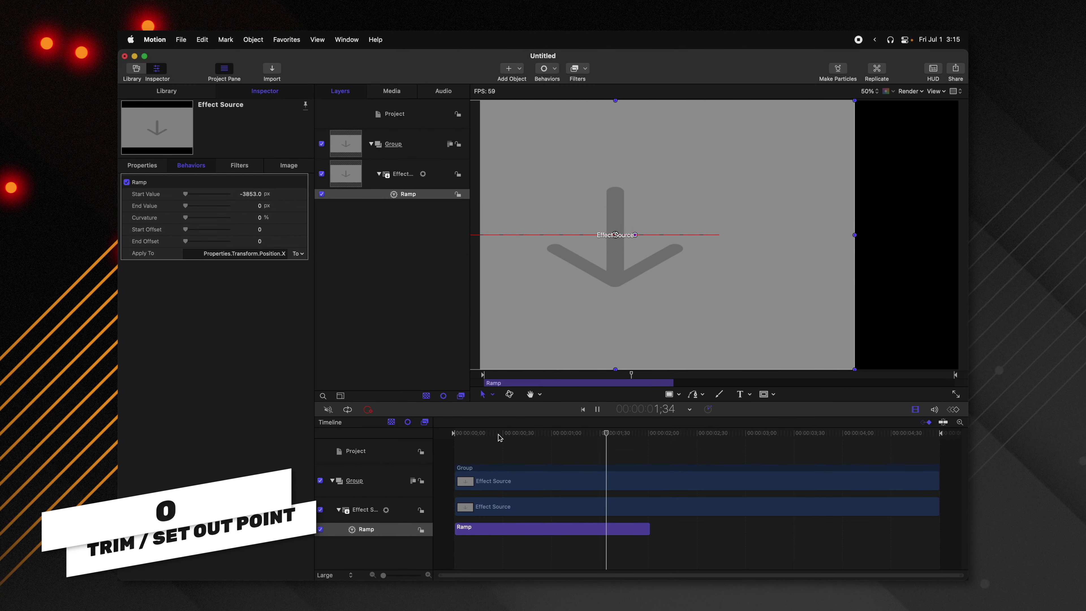
key(space)
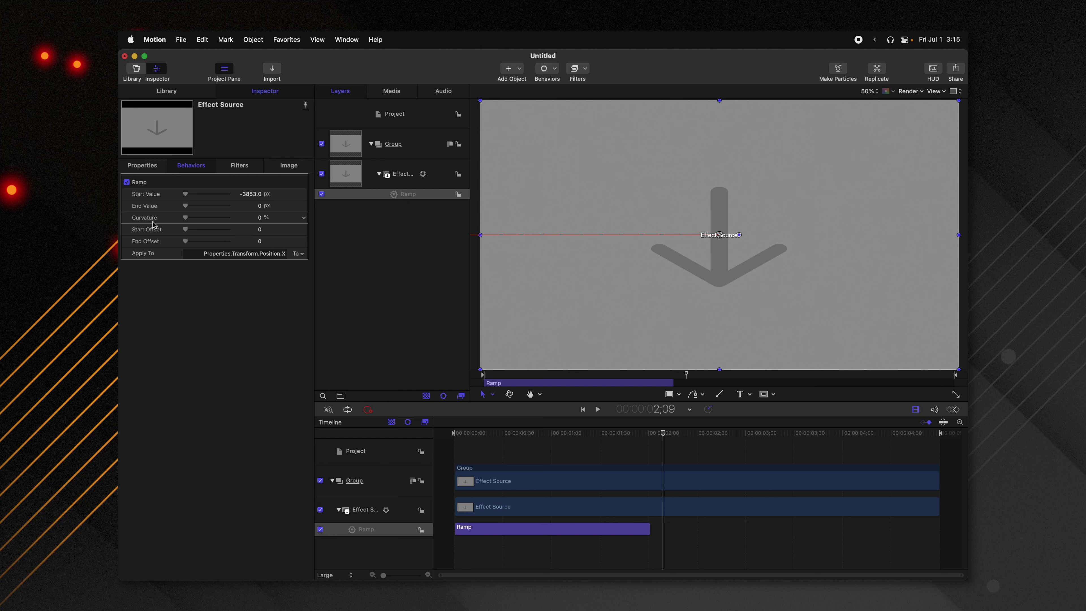
- Show the X position curve in the Keyframe Editor and preview the slide from the start
key(super+8)
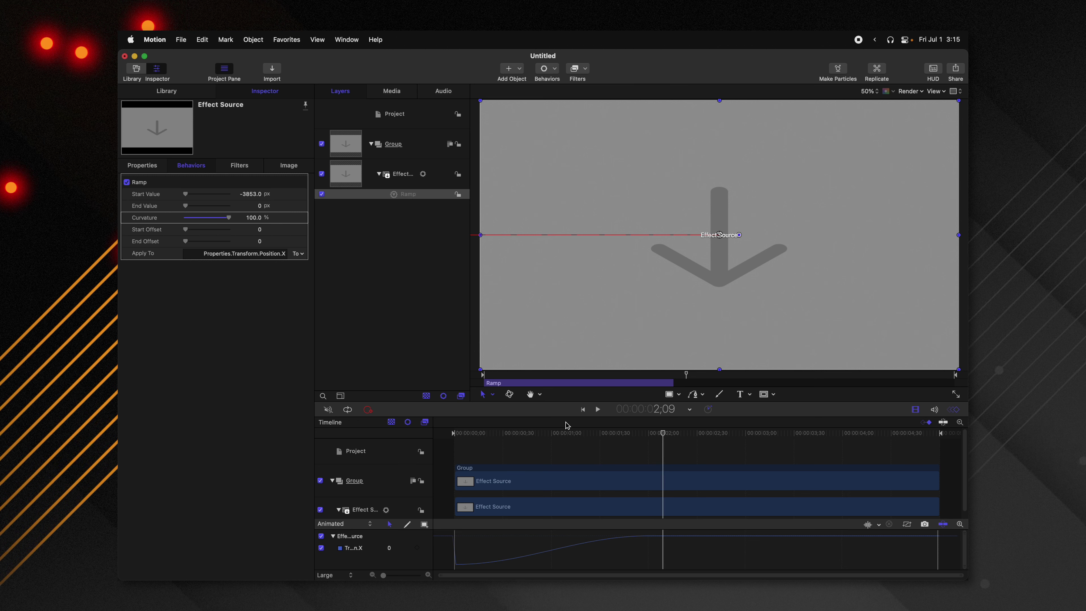
click(583, 409)
click(597, 410)
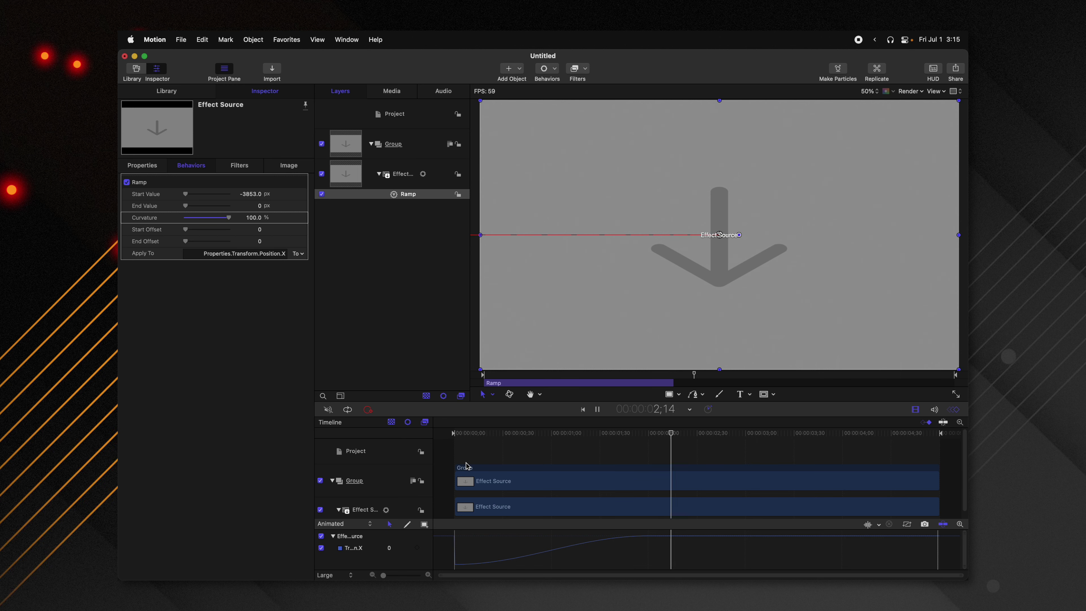
drag(550, 440, 456, 434)
key(space)
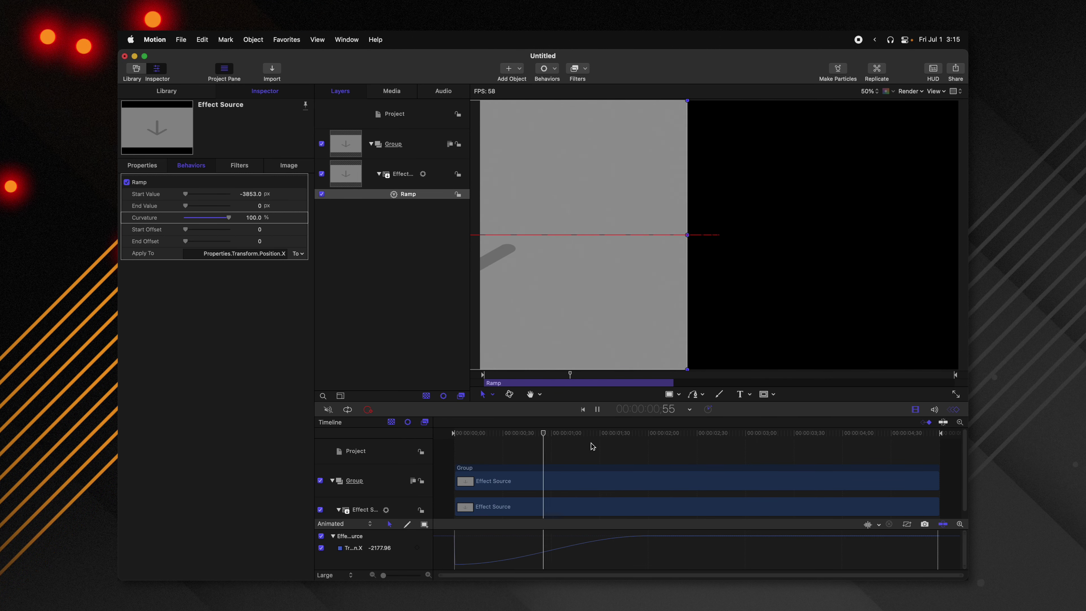
key(space)
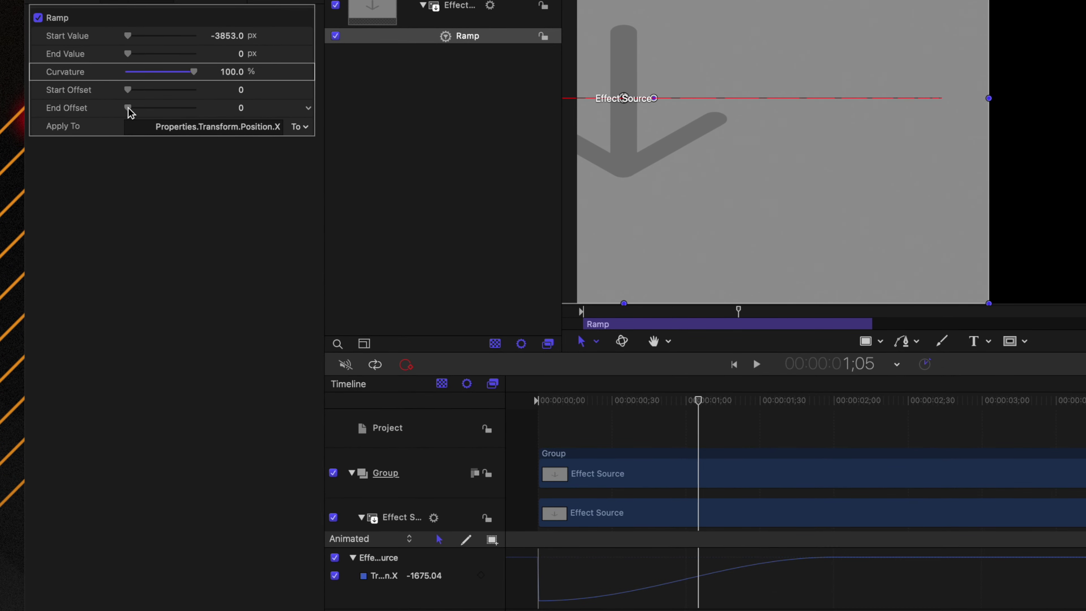
- Try a higher Ramp End Offset, then set End Offset back to 0
drag(130, 112, 200, 124)
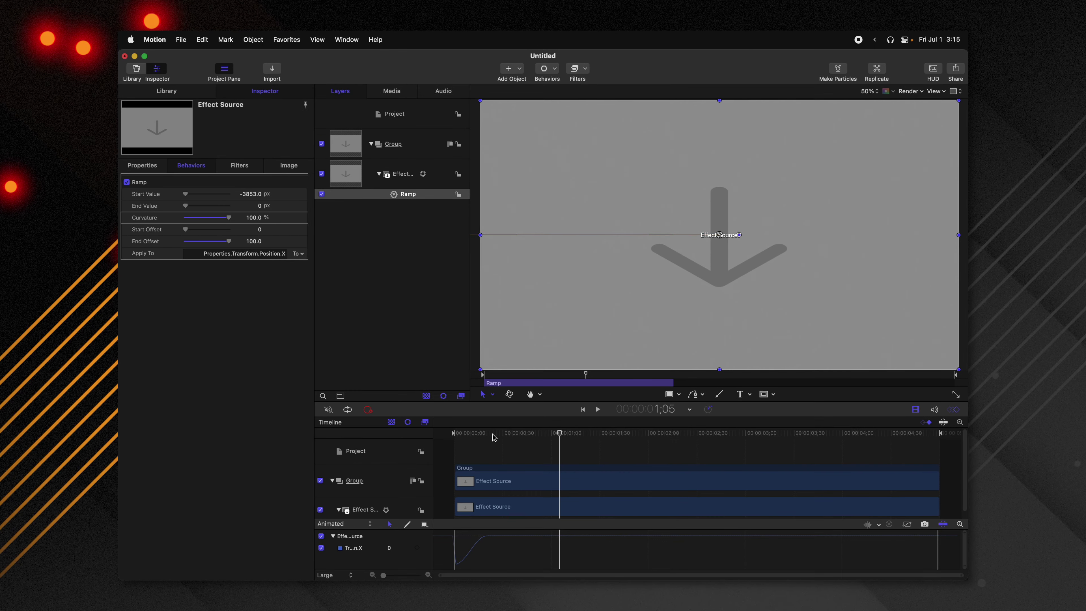
drag(494, 437, 557, 434)
double_click(254, 242)
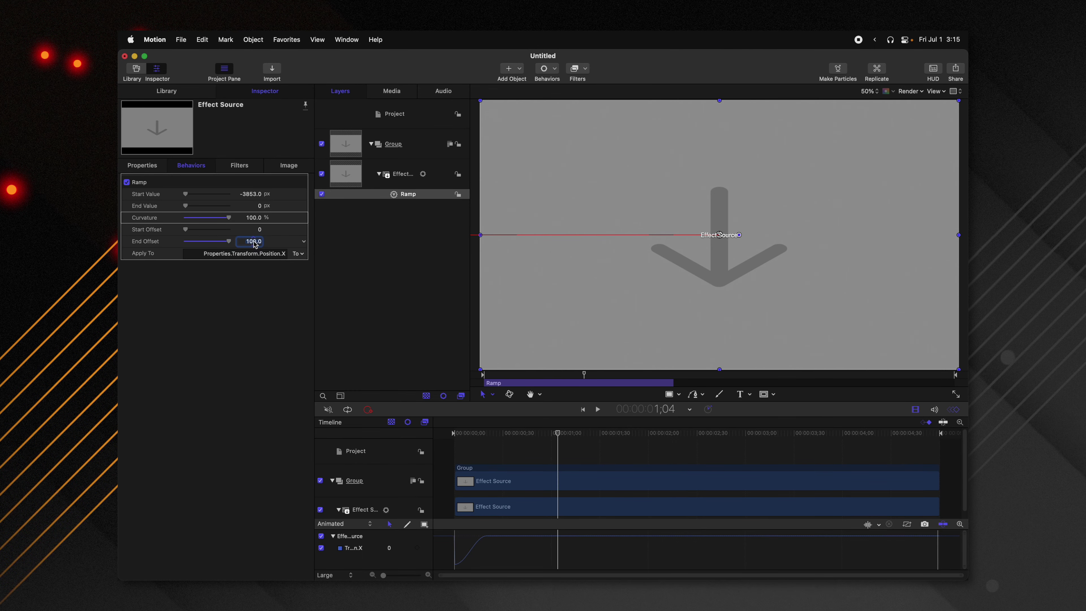
text(0)
key(Return)
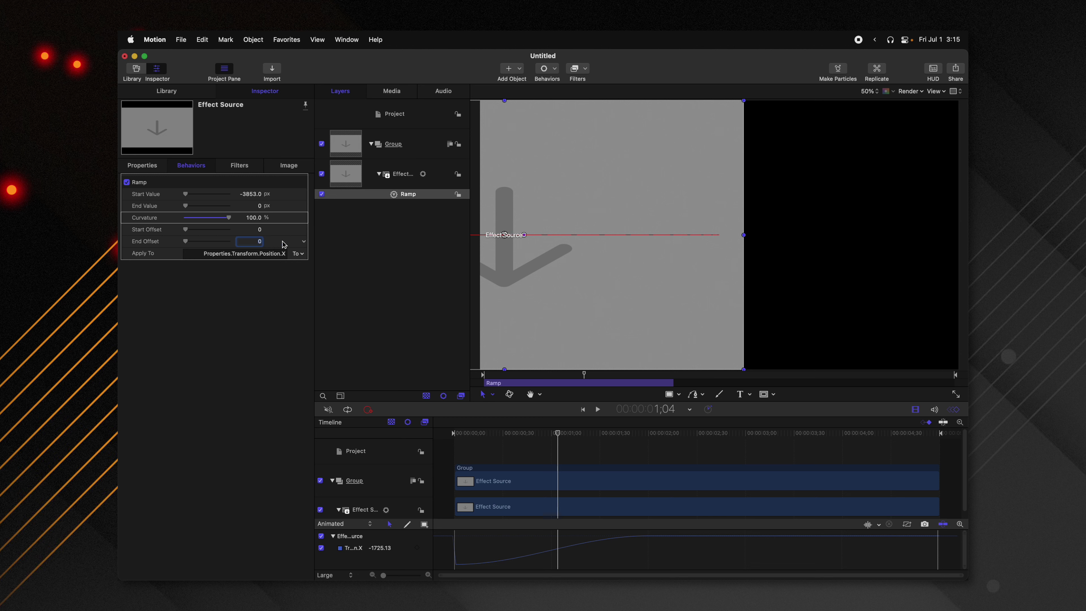
- Link the Ramp's End Offset to a new Rig's slider via Add To Rig > Add To New Slider
click(305, 242)
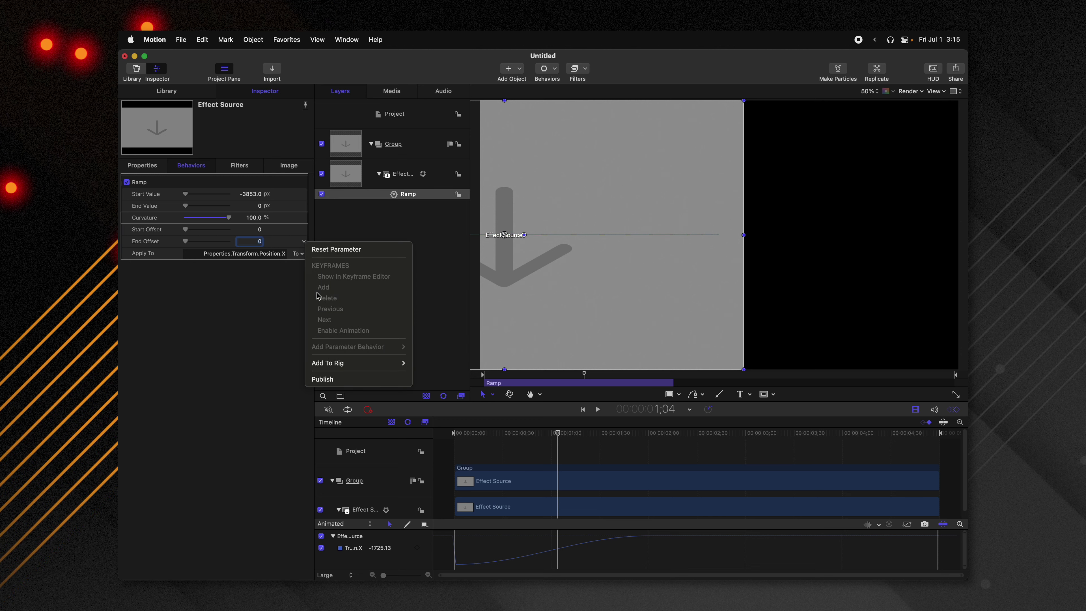
mouse_move(402, 364)
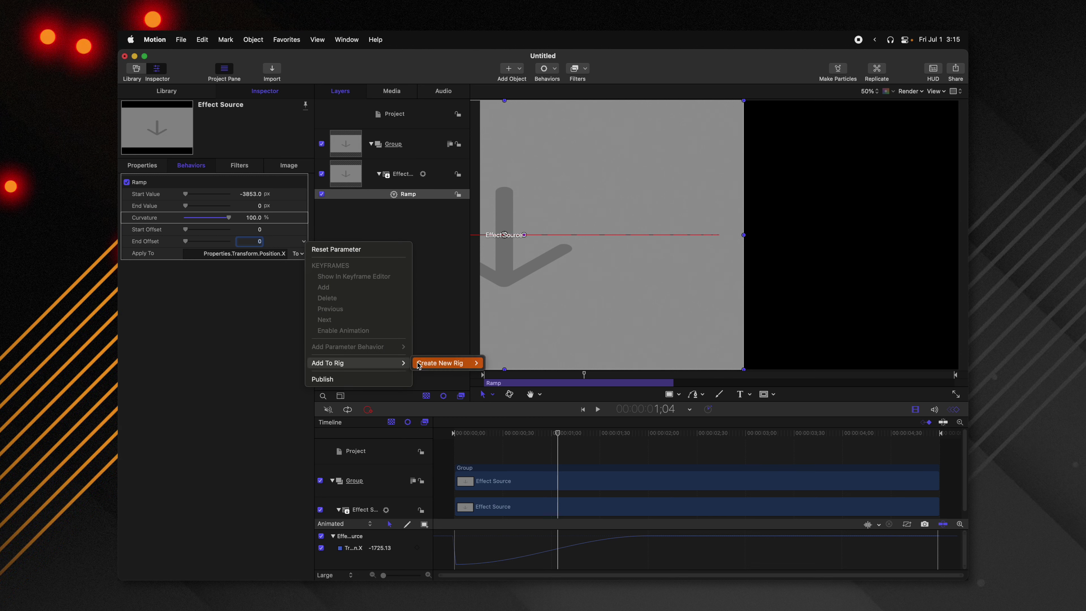
mouse_move(456, 364)
click(526, 384)
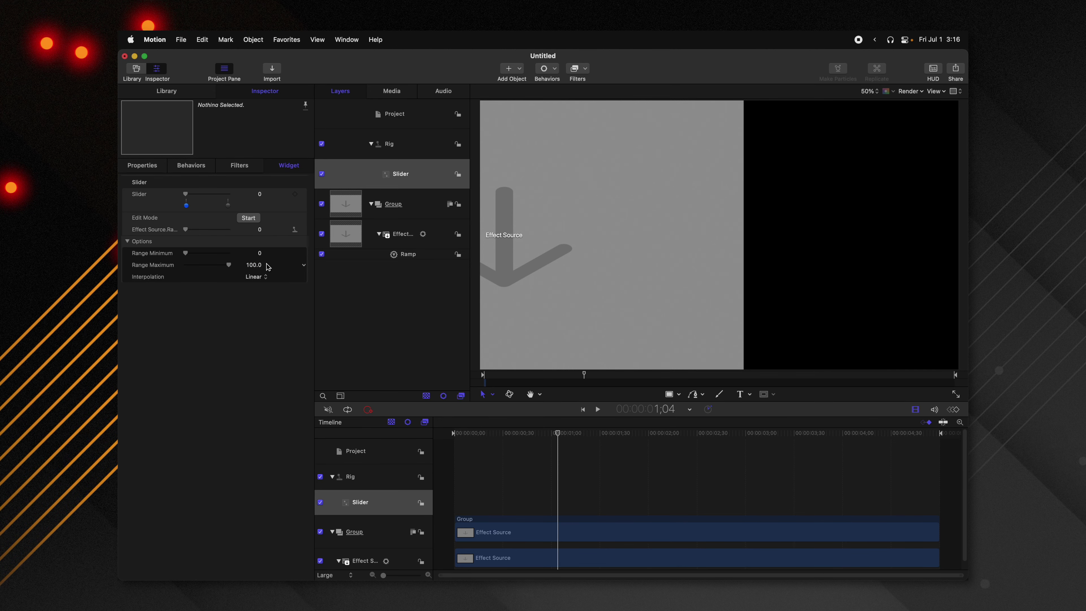
drag(529, 436, 615, 445)
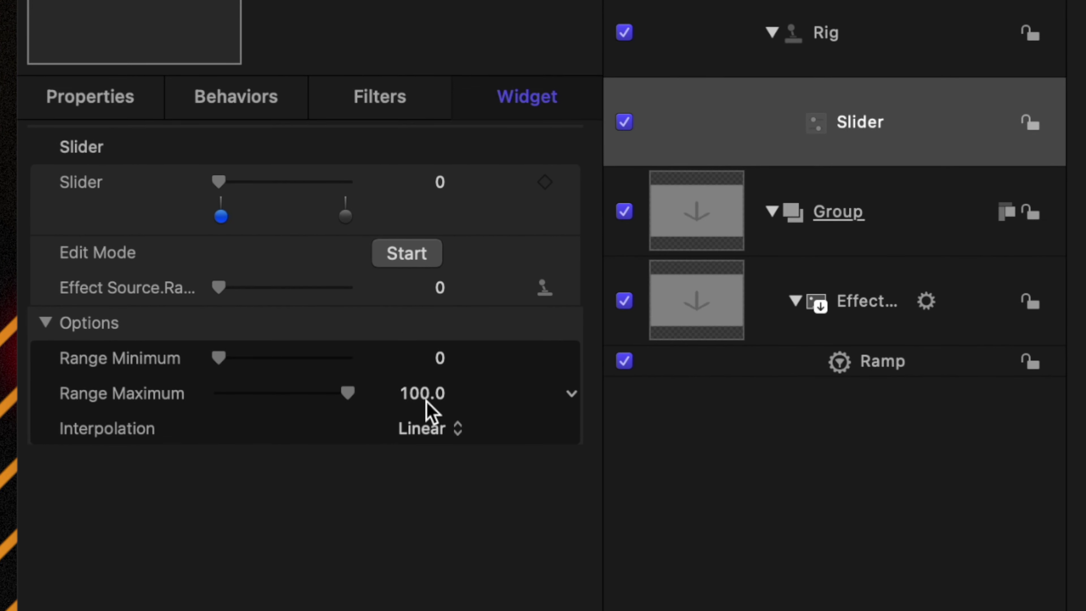
- Set the slider range maximum to 2, make slider 0 drive the Ramp to 100, then preview
text(2)
key(Return)
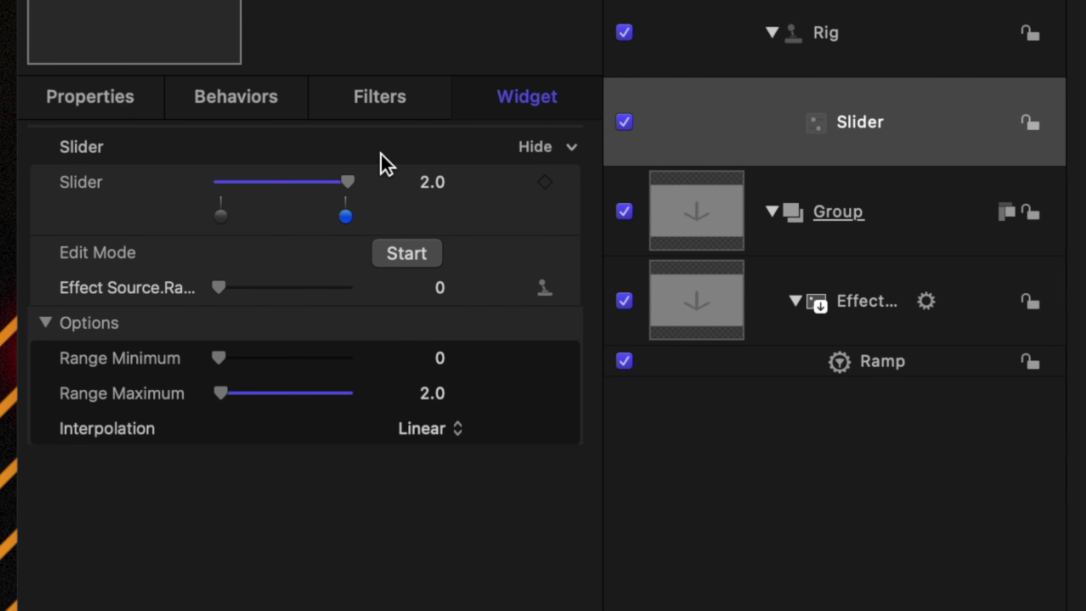
drag(343, 178, 131, 190)
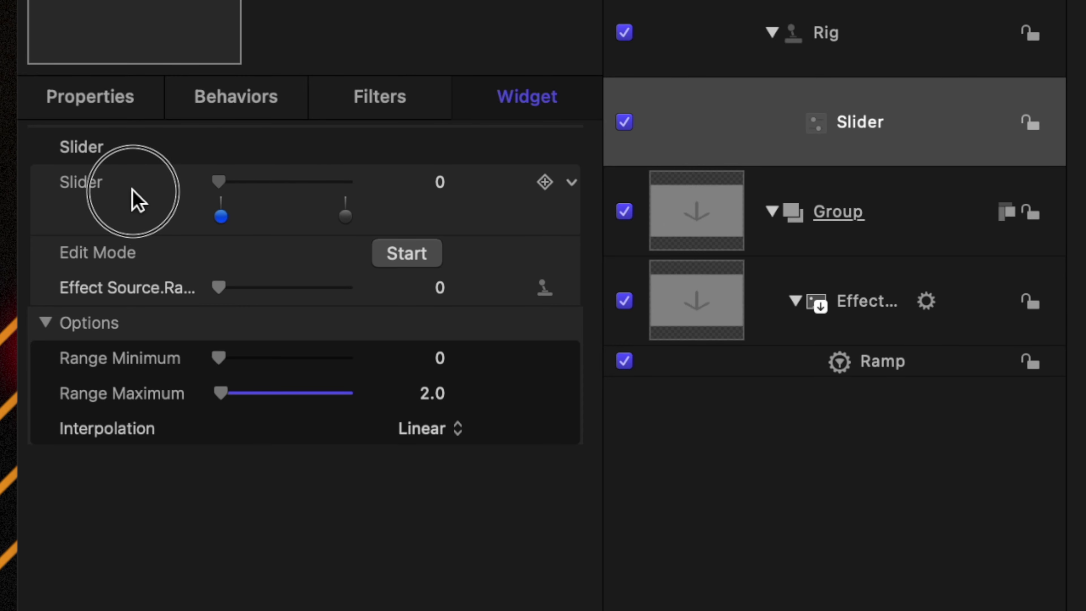
drag(216, 283, 496, 330)
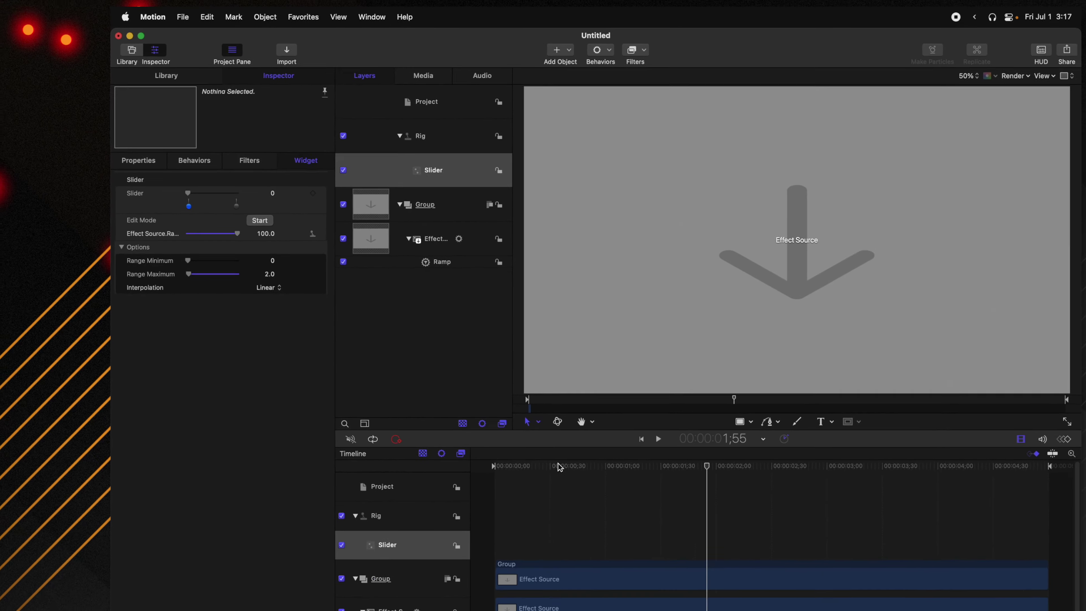
click(445, 439)
key(space)
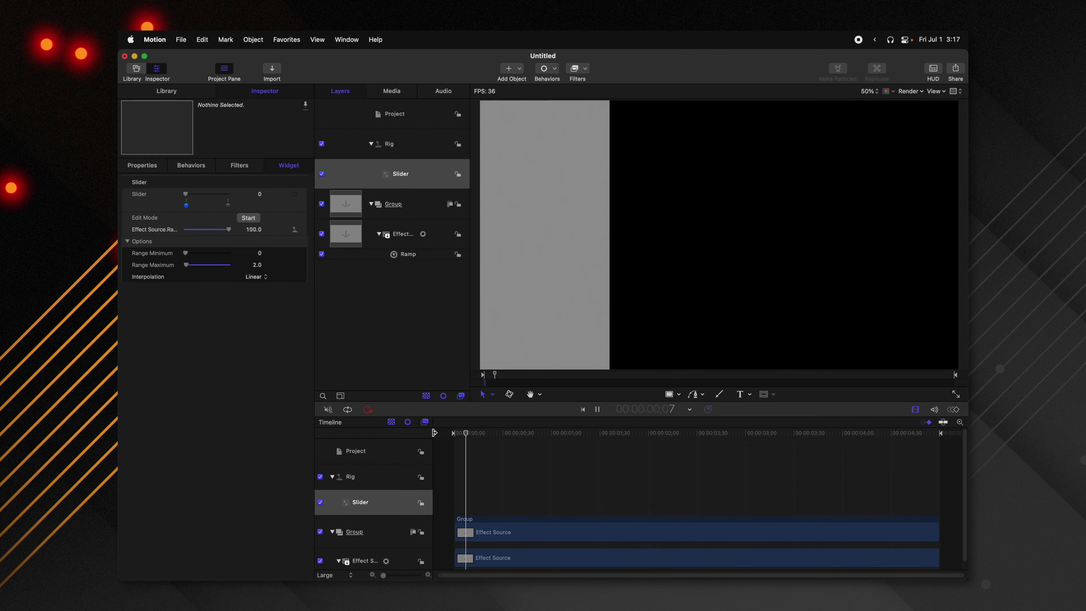
click(475, 433)
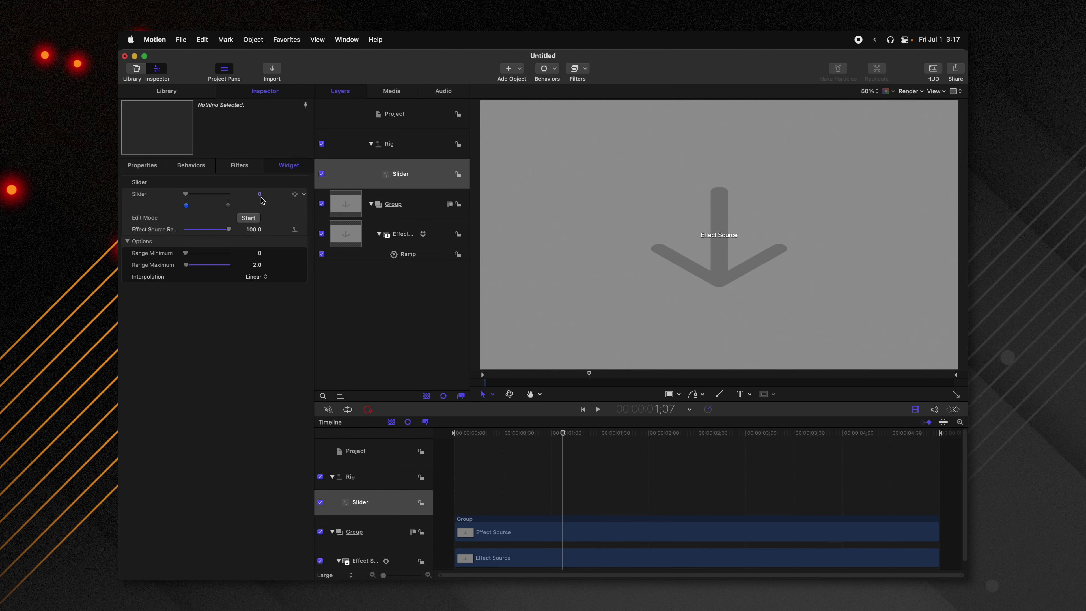
- Select the Ramp behavior in the Keyframe Editor and lengthen its End Offset to 120
click(212, 200)
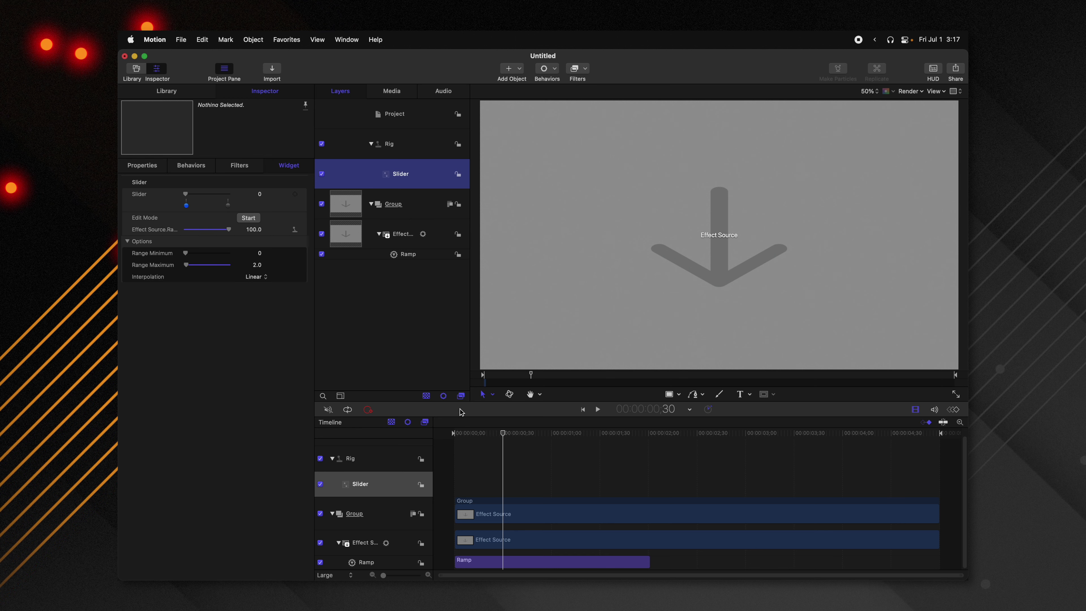
key(super+8)
click(411, 257)
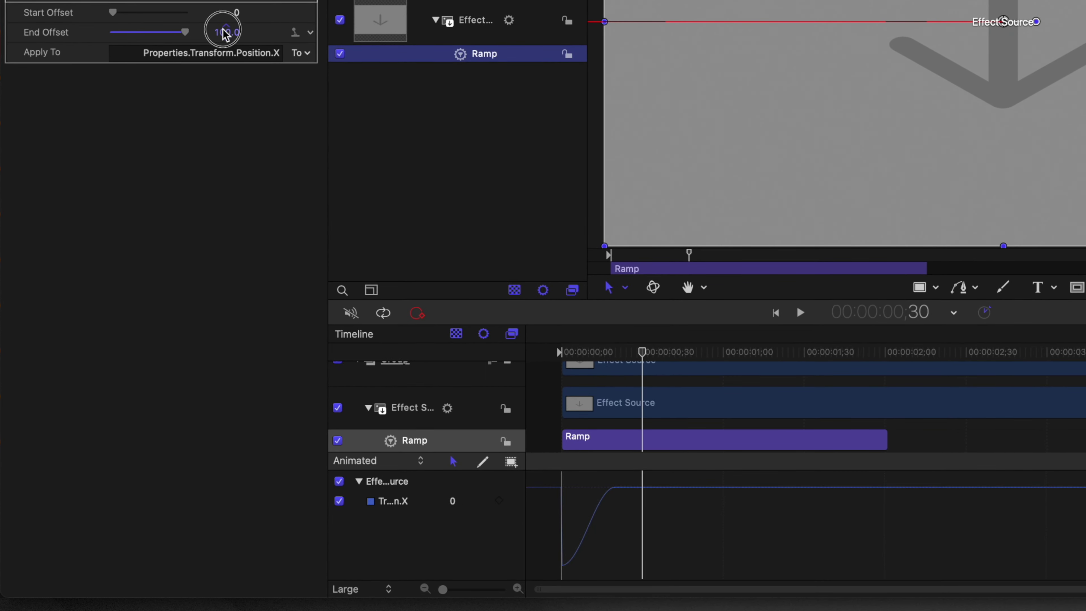
drag(224, 33, 238, 33)
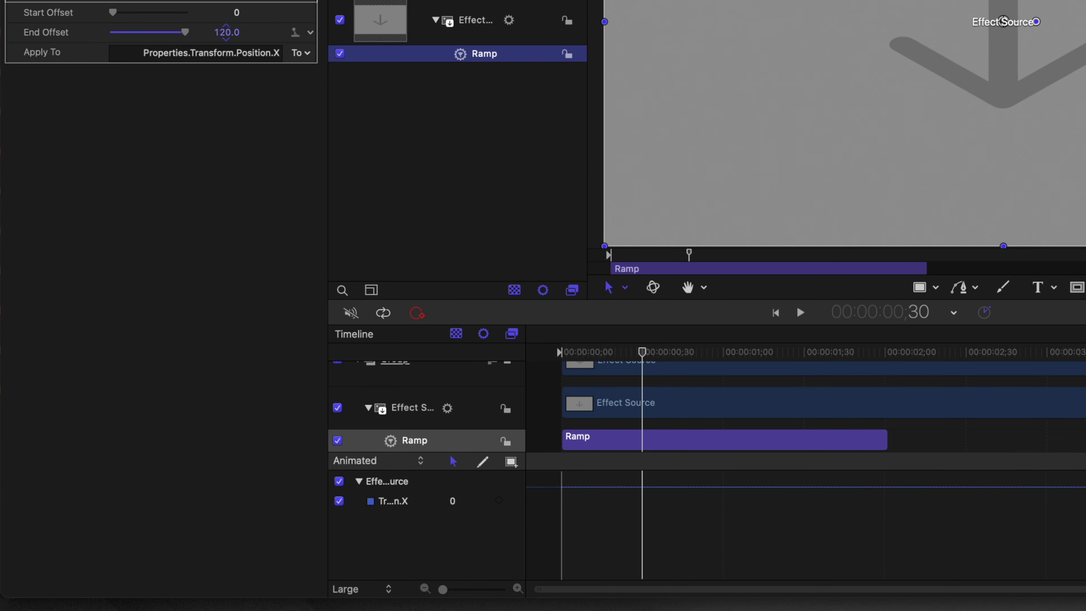
click(235, 34)
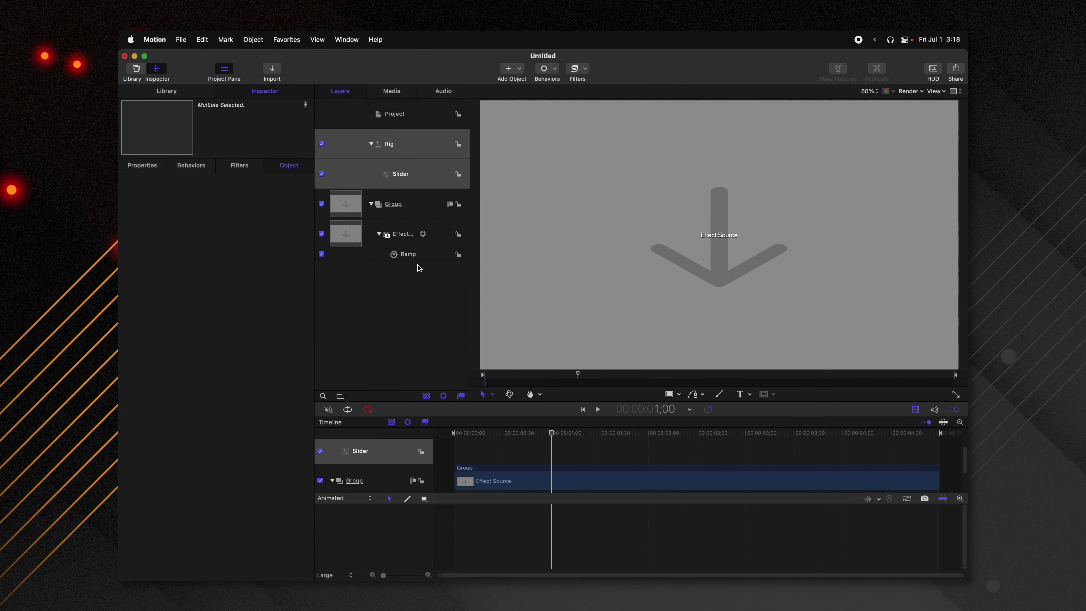
click(408, 254)
- Set the Slider widget to 1.0 and play the slide from the start
click(401, 174)
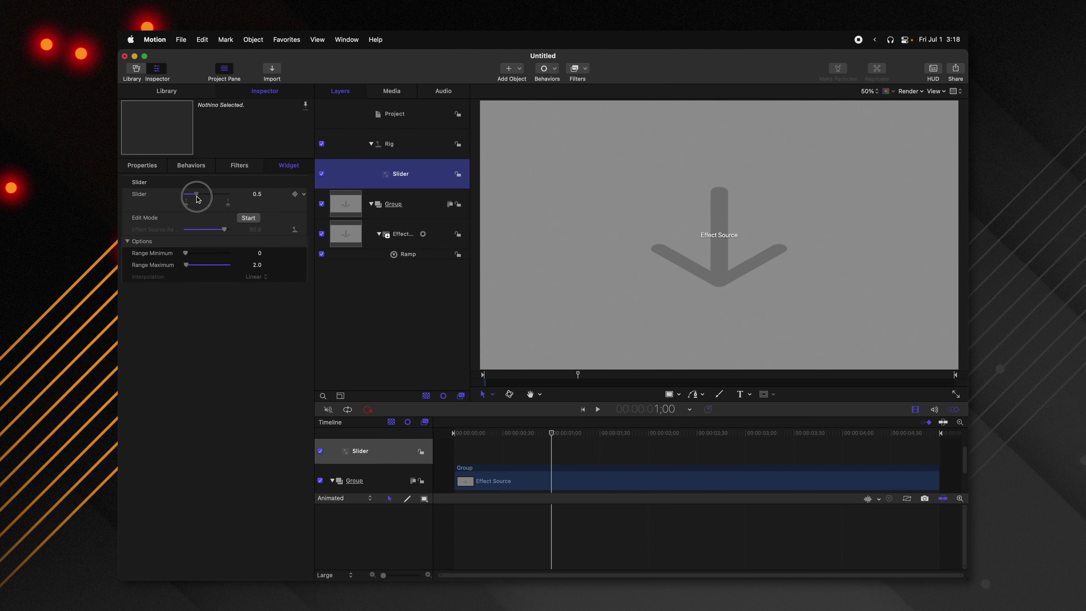
double_click(257, 194)
text(1)
key(Return)
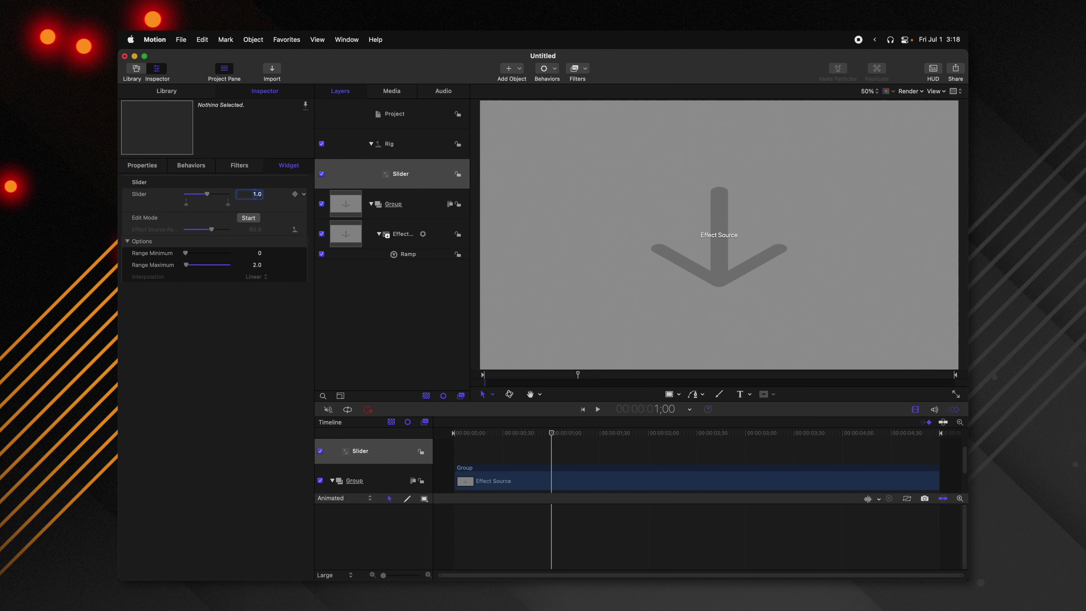
key(Home)
key(space)
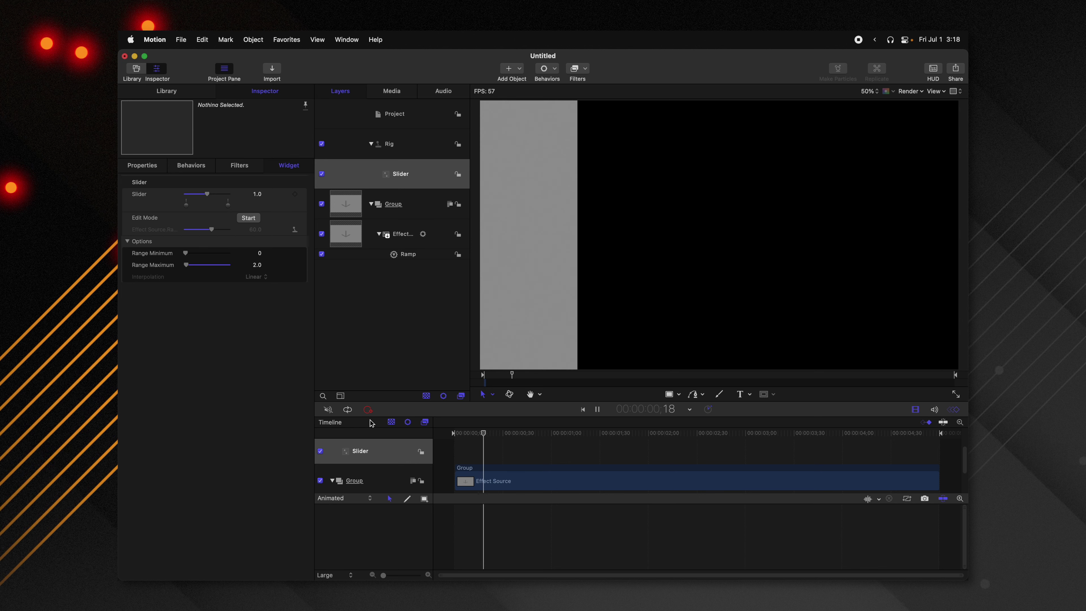
key(space)
- Change the slider value to 2.0 and replay the slide from the start
double_click(256, 194)
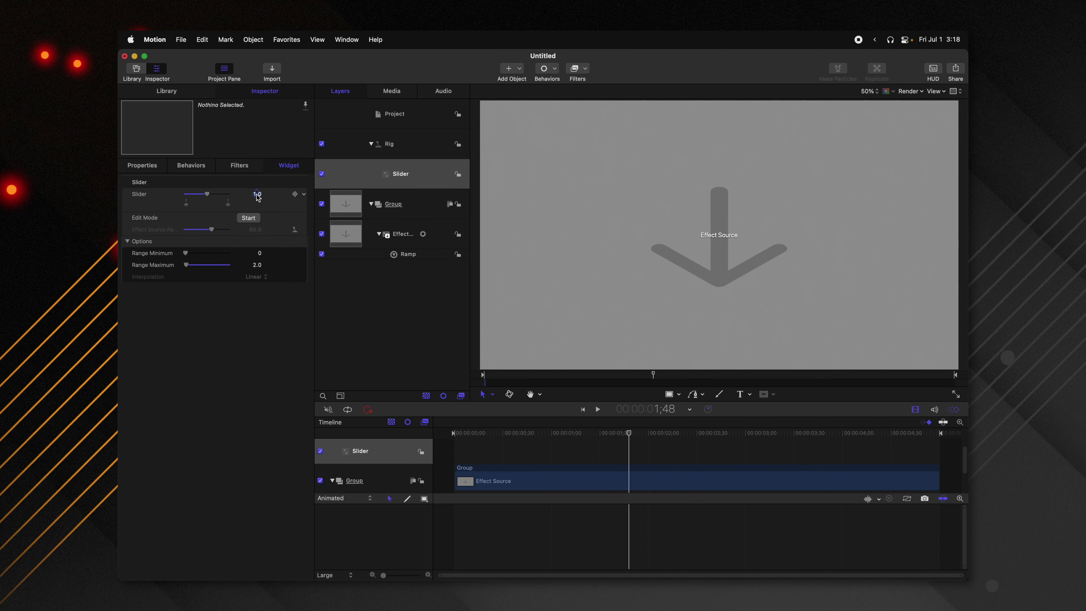
text(2)
key(Return)
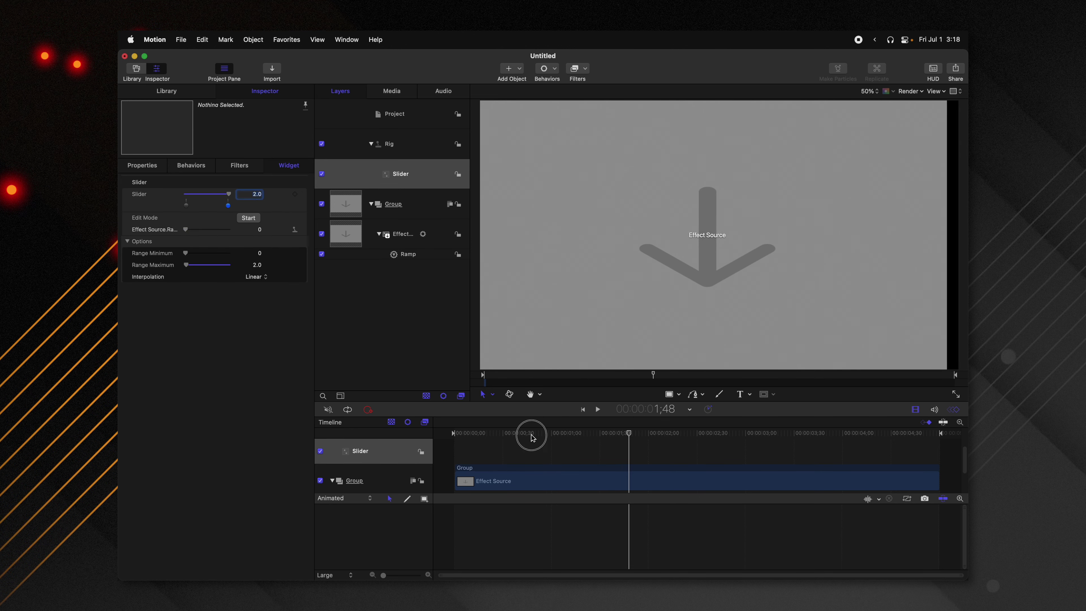
key(Home)
key(space)
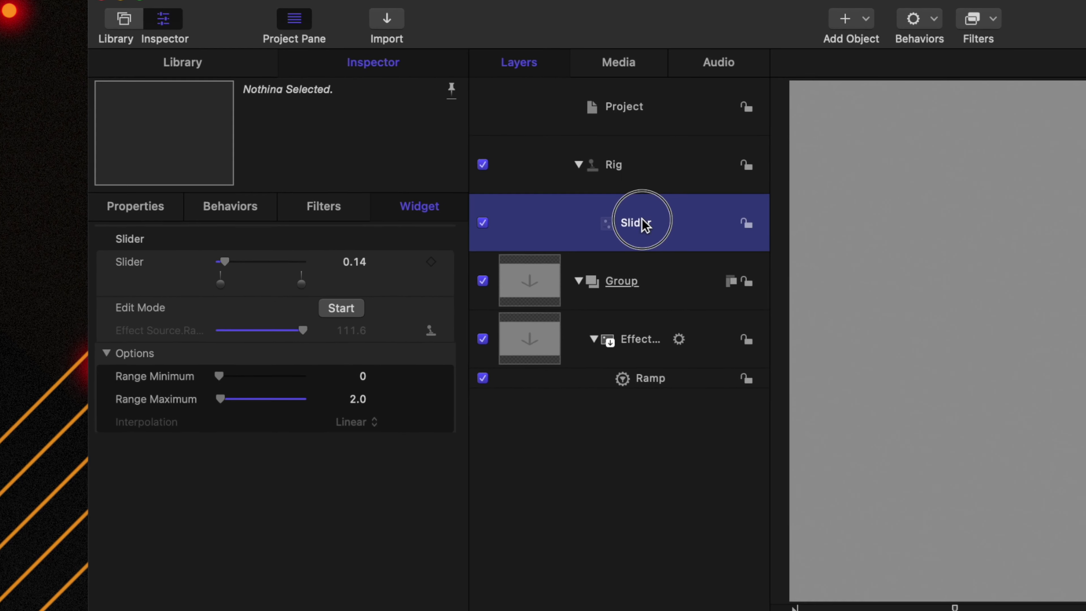
- Rename the Slider widget to Speed and publish it to Final Cut Pro
double_click(641, 223)
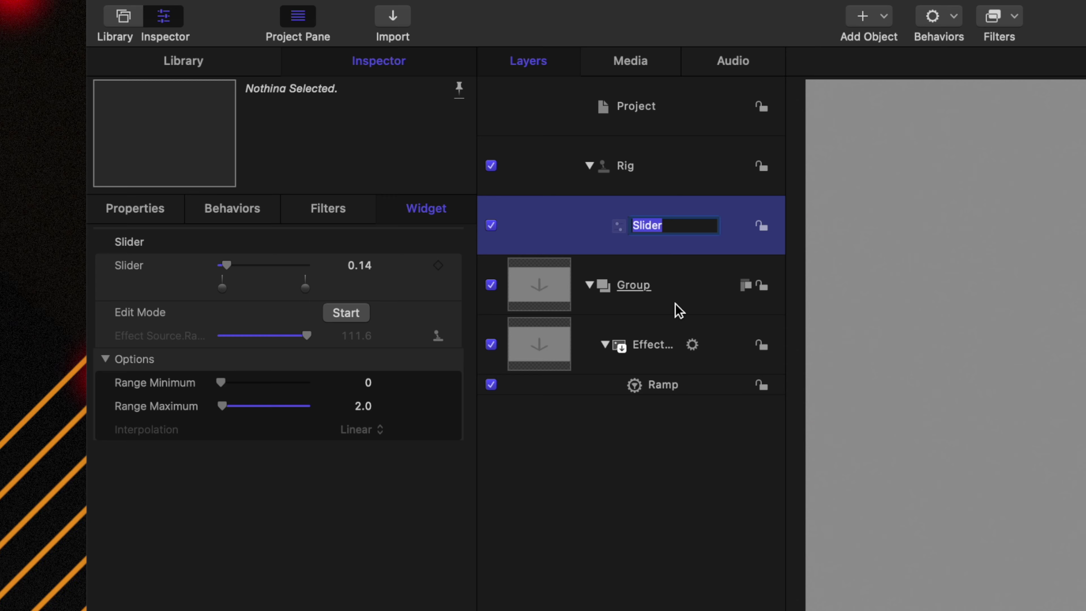
text(Speed)
key(Return)
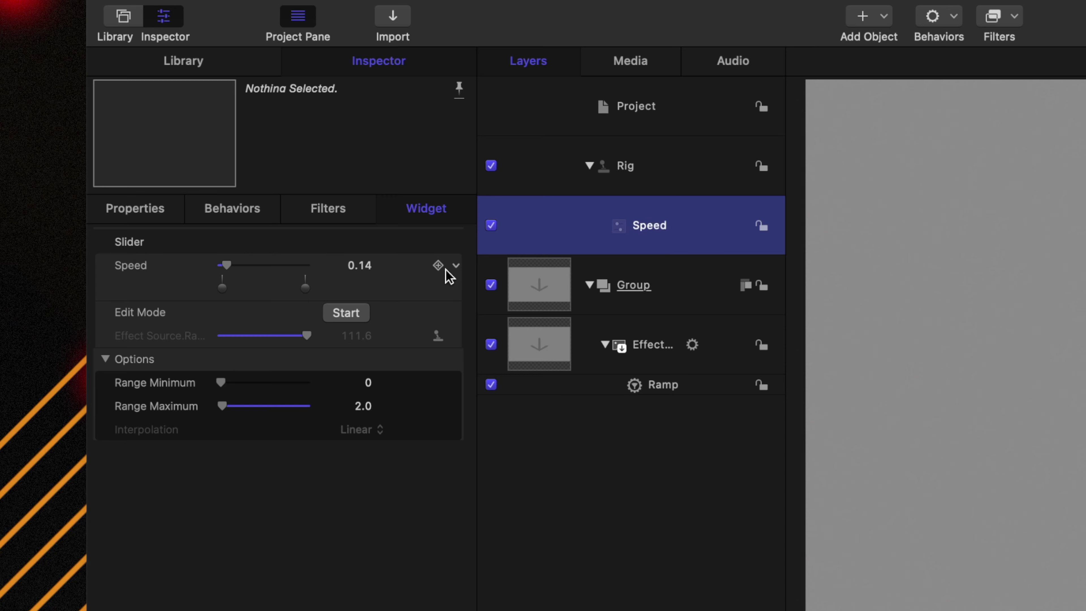
click(456, 266)
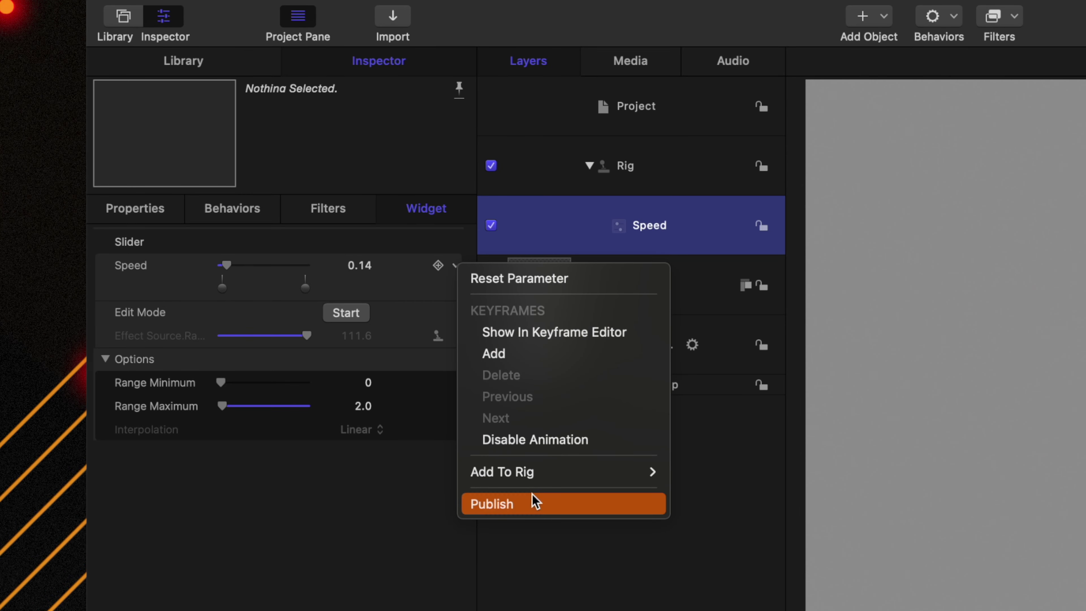
click(536, 502)
- Set Speed to 1.0, driving the Ramp's End Offset to 60
drag(238, 267, 351, 272)
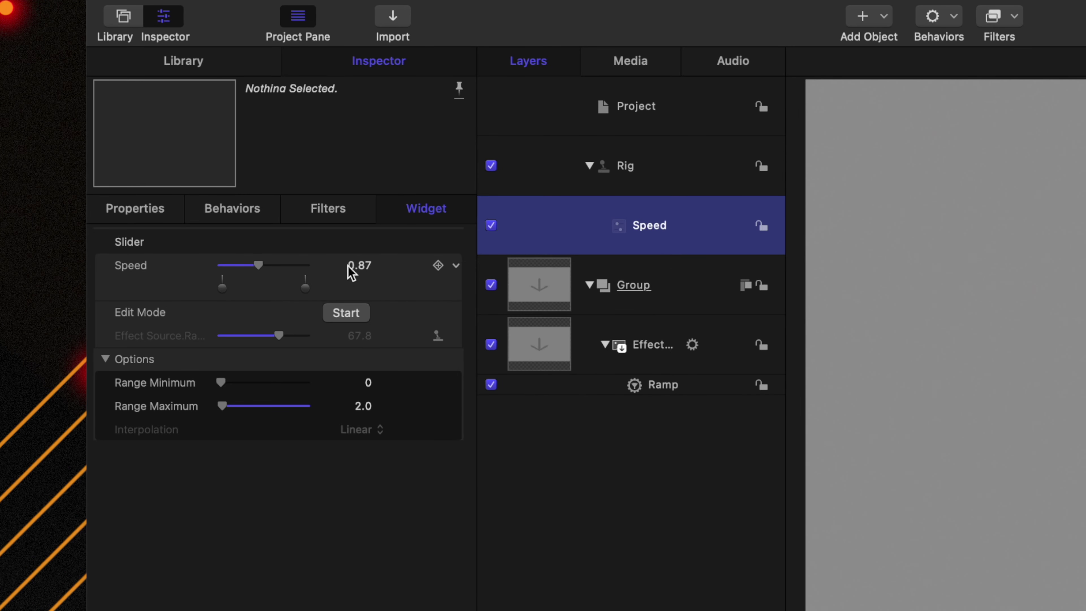
click(359, 267)
text(1)
key(Return)
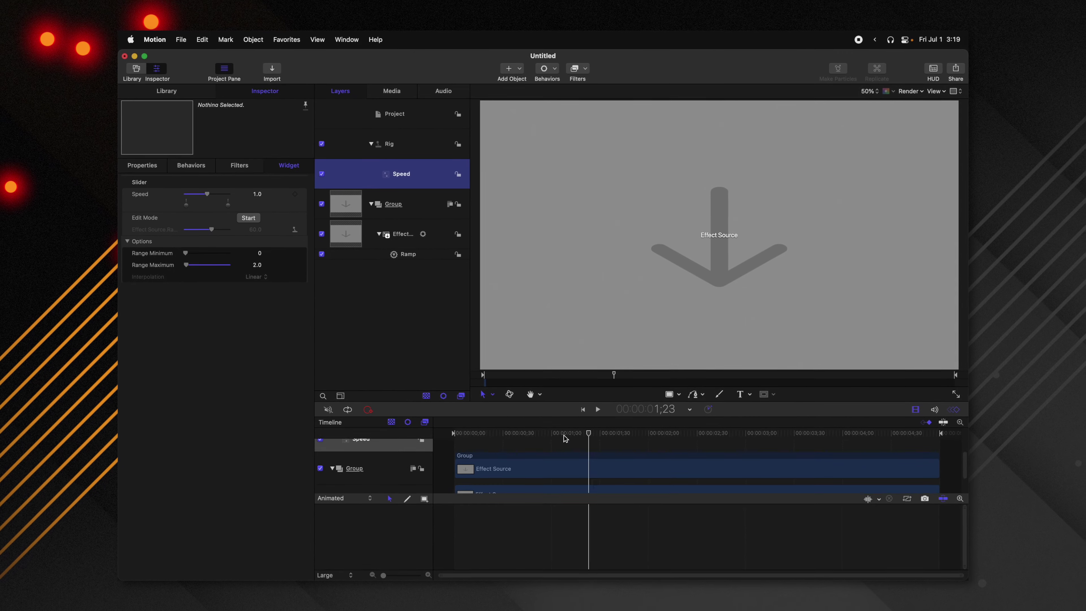
scroll(577, 461, down, 1)
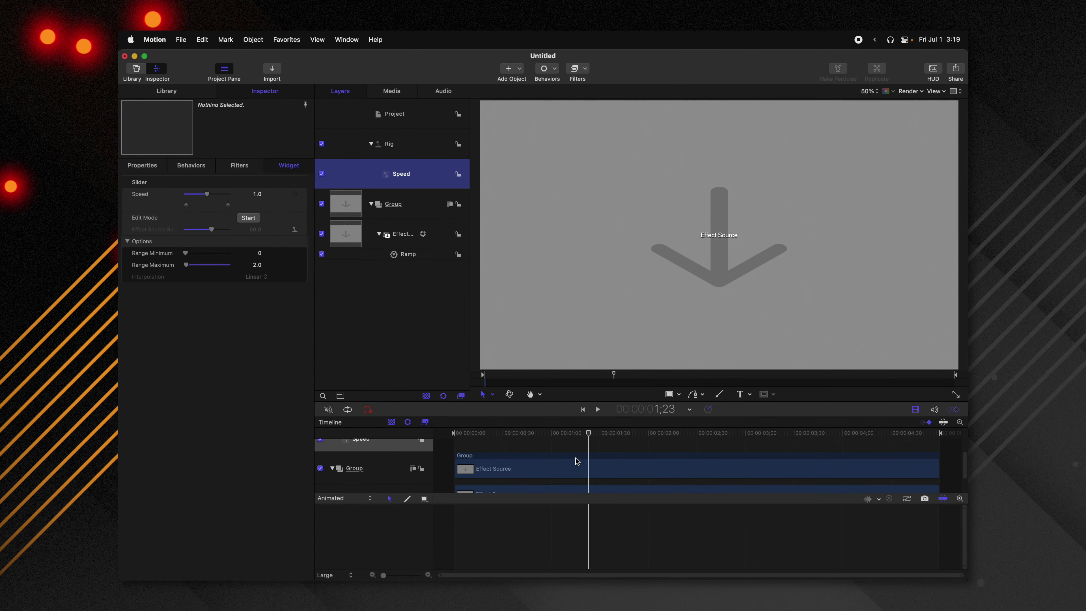
- Rename the Ramp behavior to Ramp In and duplicate it
scroll(578, 461, up, 1)
click(427, 254)
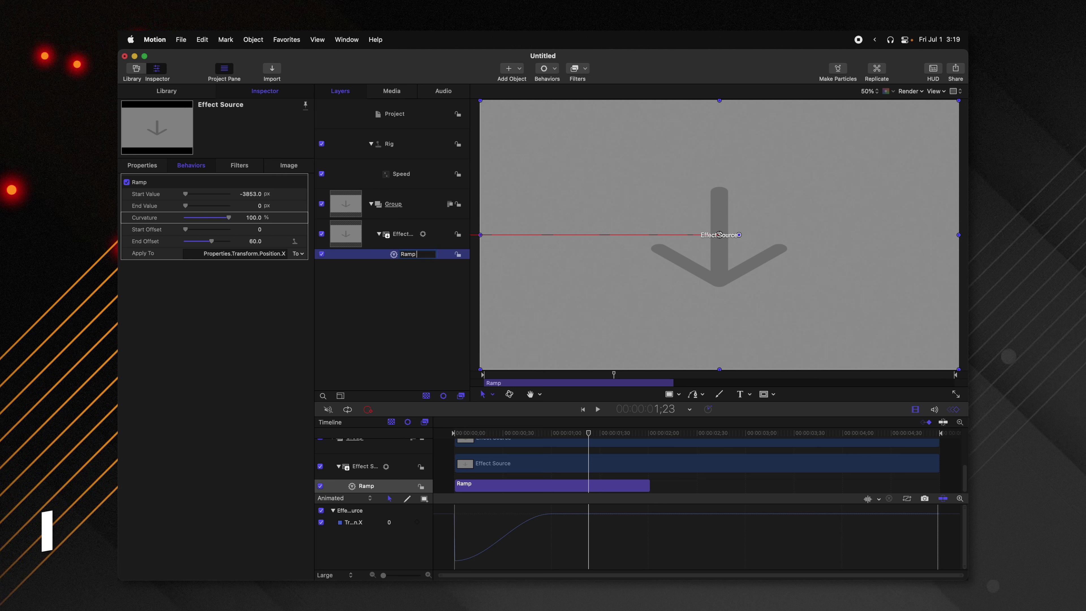
text(In)
key(Return)
key(super+d)
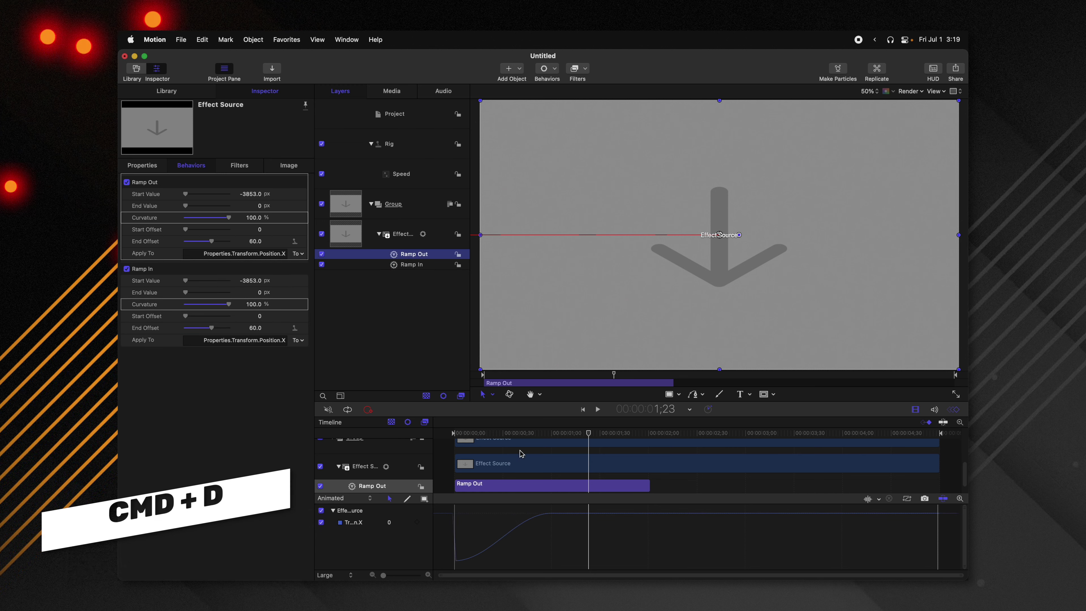
- Move the Ramp Out copy to the clip's end, about 3 to 5 seconds, and scrub to check it
scroll(518, 475, down, 1)
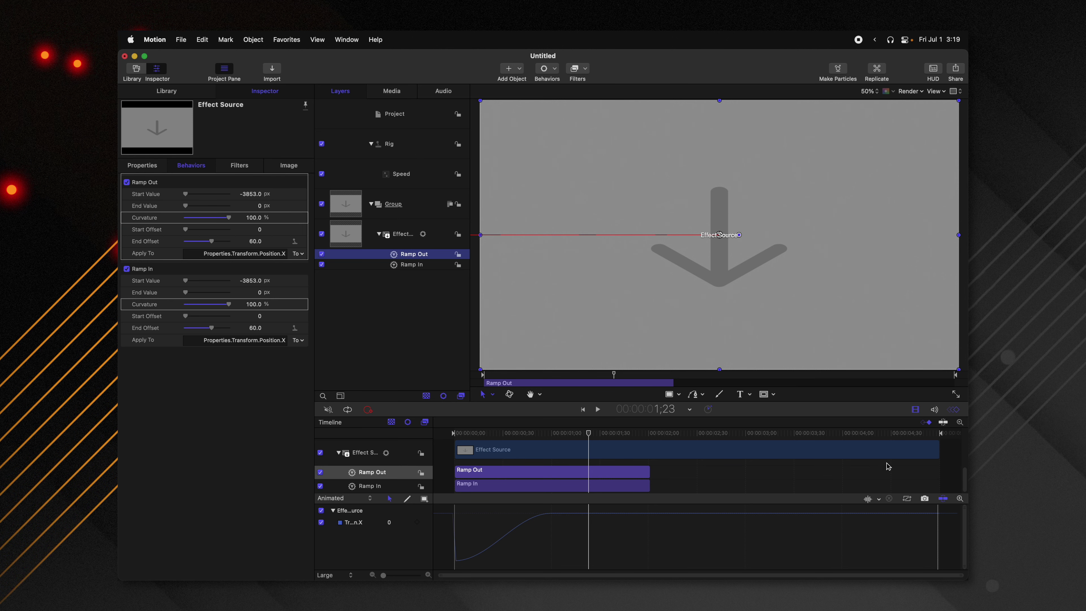
drag(554, 474, 844, 475)
drag(755, 433, 749, 435)
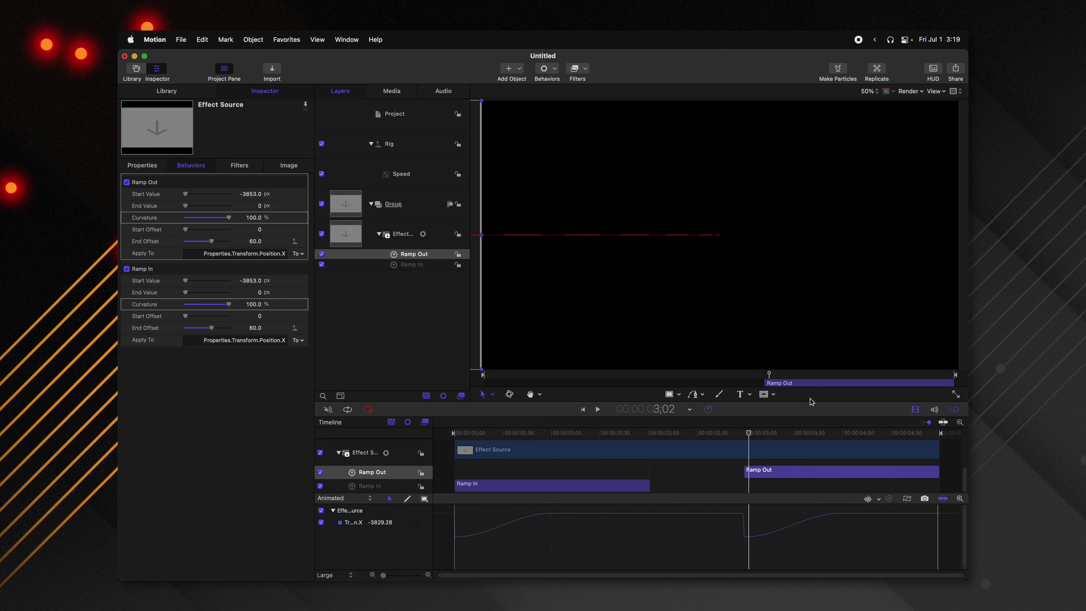
drag(748, 433, 747, 439)
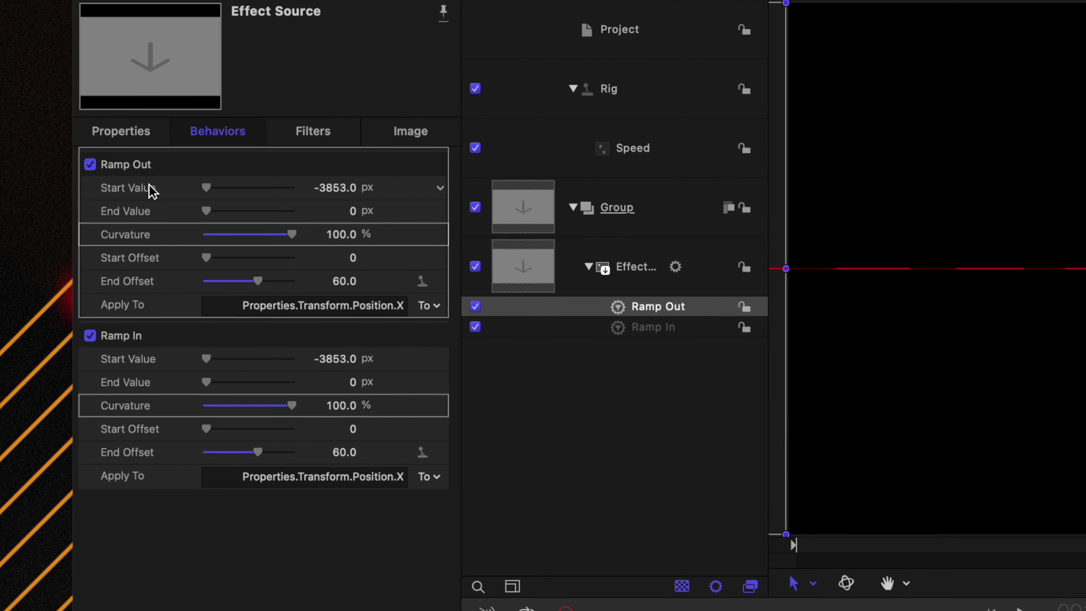
- Set Ramp Out's Start Value to 0 and End Value to 3853 px, then preview the slide-out
click(299, 191)
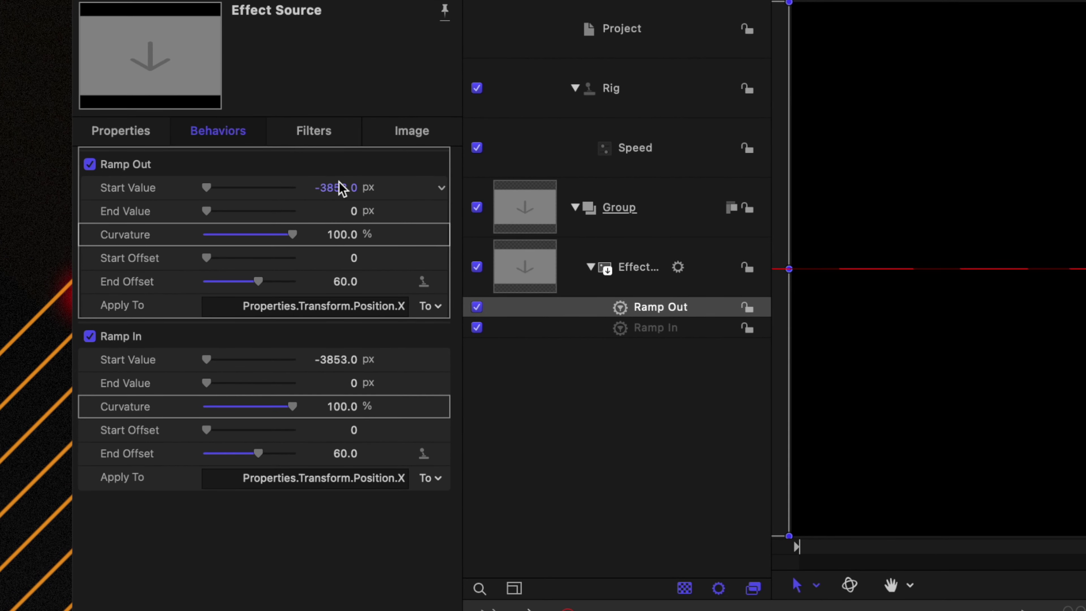
text(0)
key(Return)
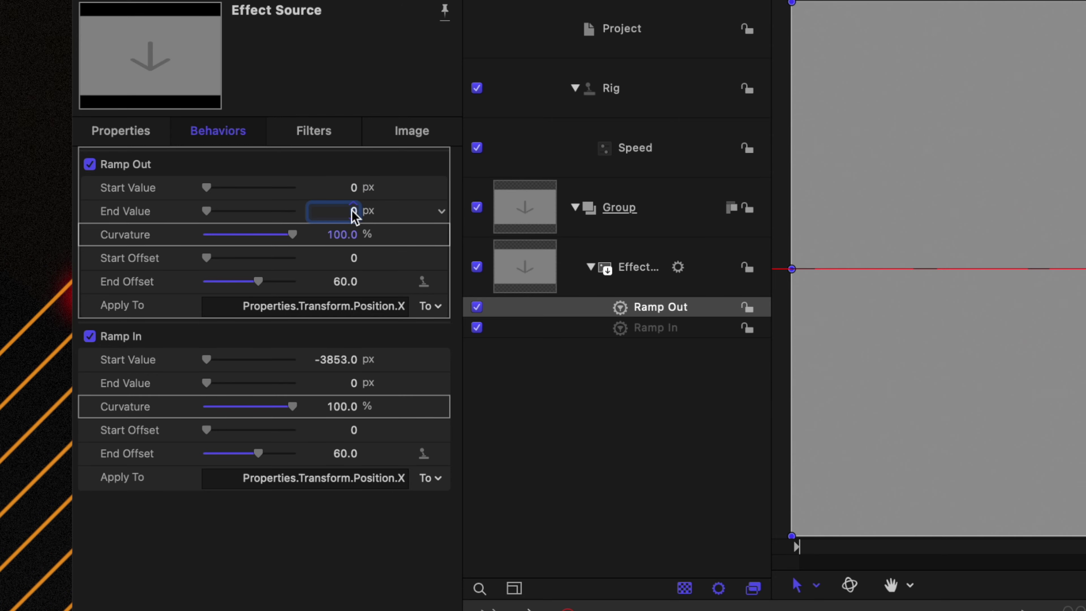
text(853)
key(Return)
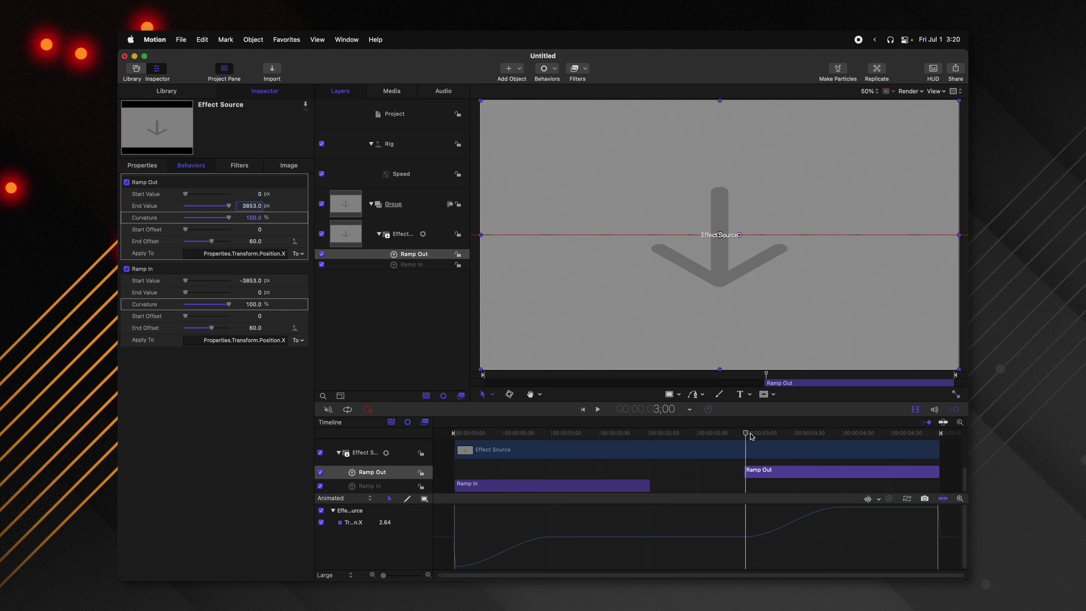
drag(812, 443, 766, 445)
key(space)
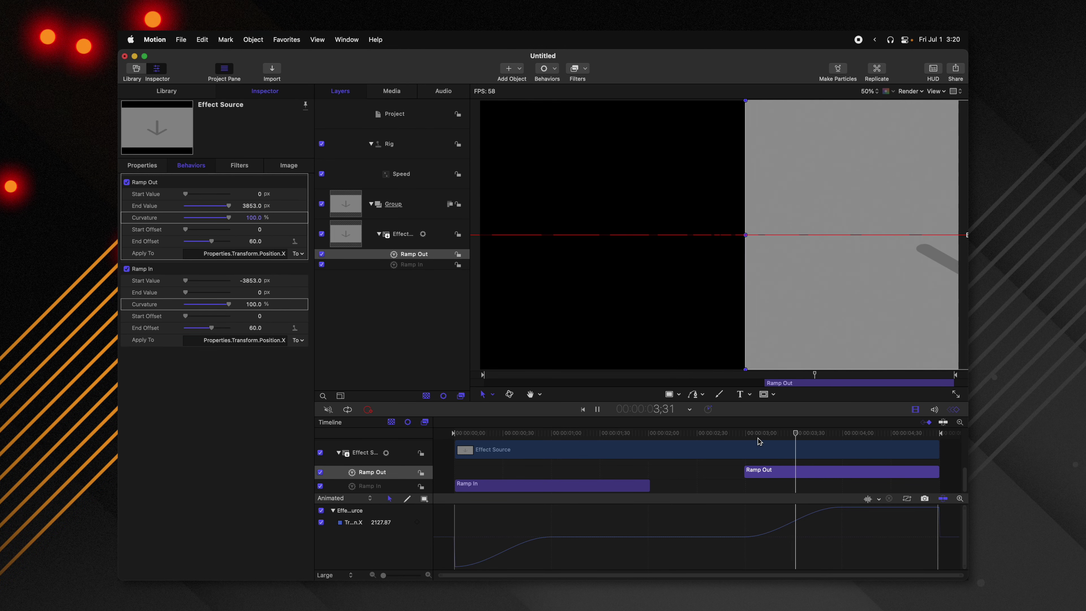
- Raise the rig's Speed control to 2.0 and scrub through the faster animation
click(744, 433)
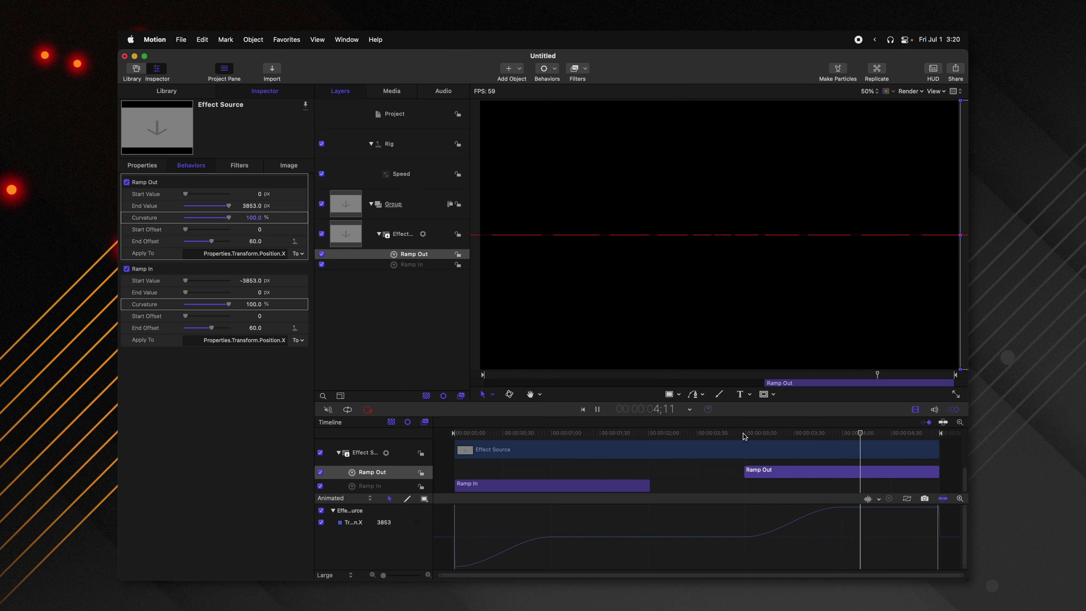
click(434, 173)
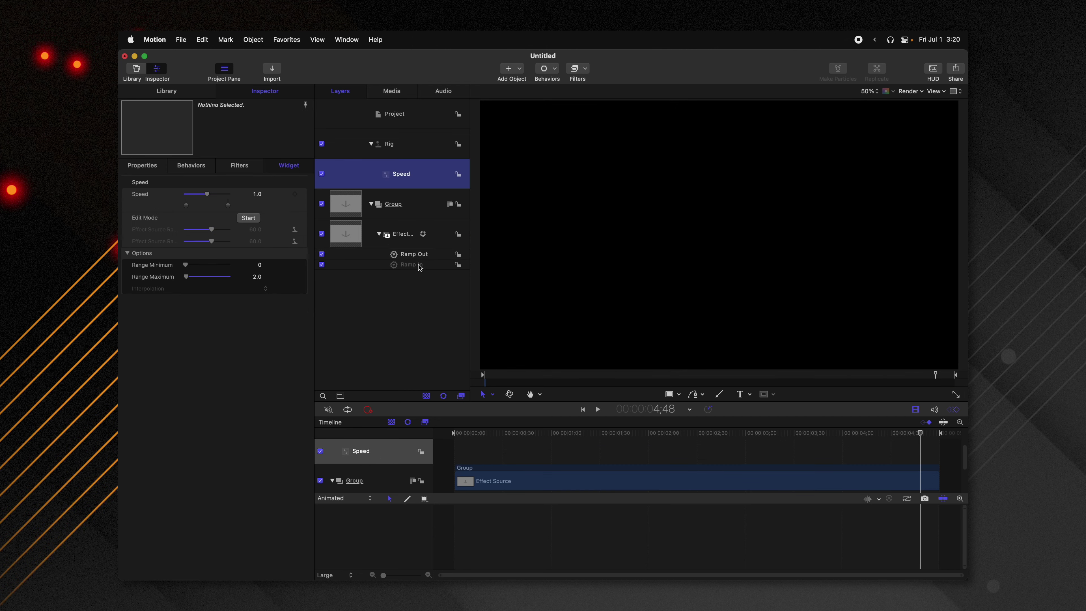
click(419, 265)
click(426, 182)
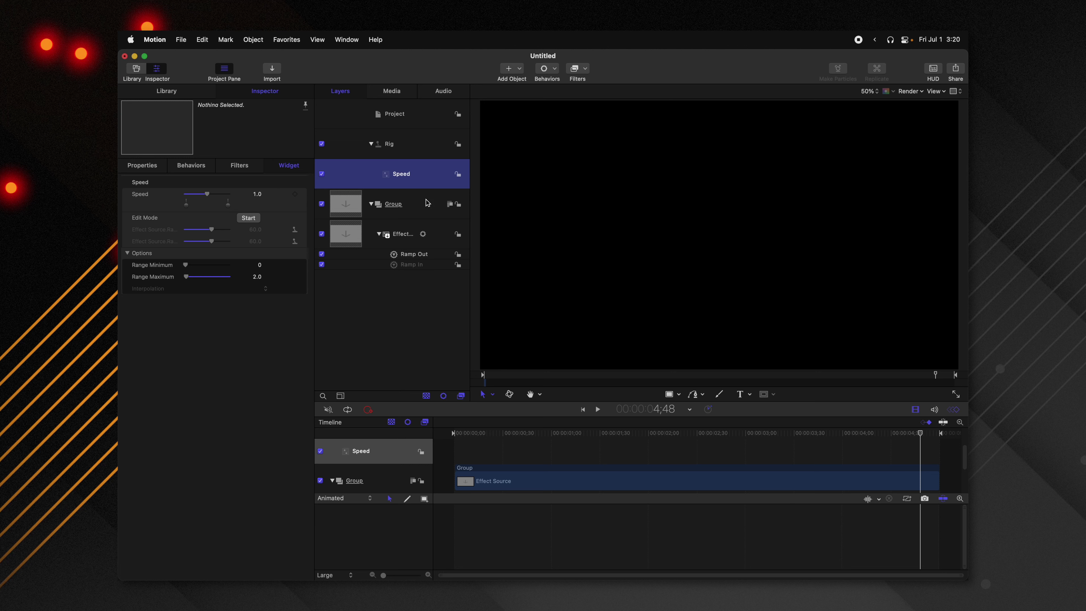
drag(564, 432, 516, 433)
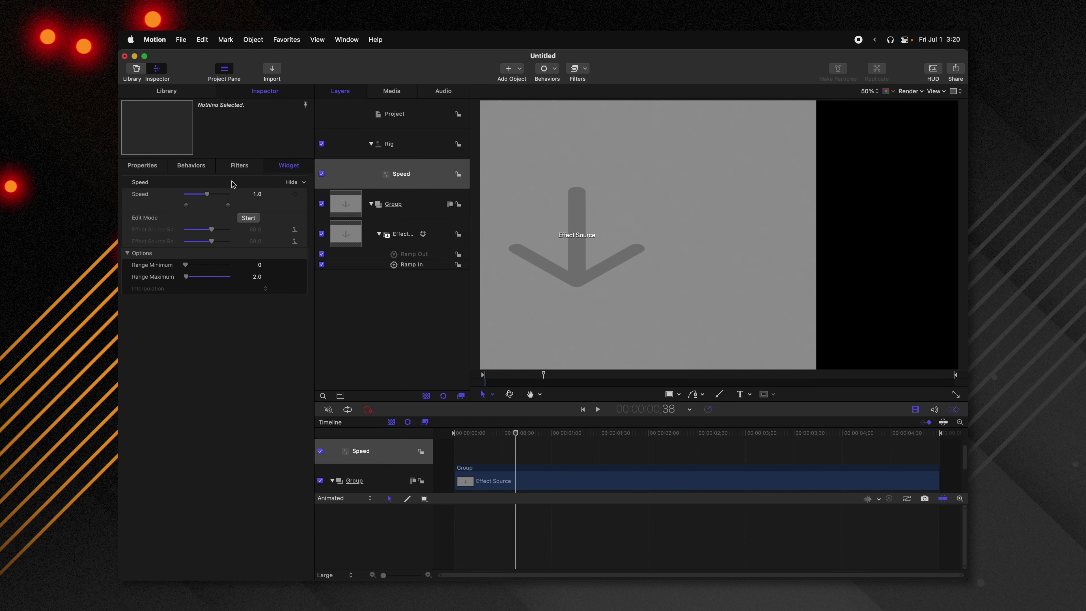
drag(207, 196, 234, 197)
drag(518, 433, 817, 439)
- Play it back, reset Speed to 1.0, and hide the Keyframe Editor with Cmd+8
key(space)
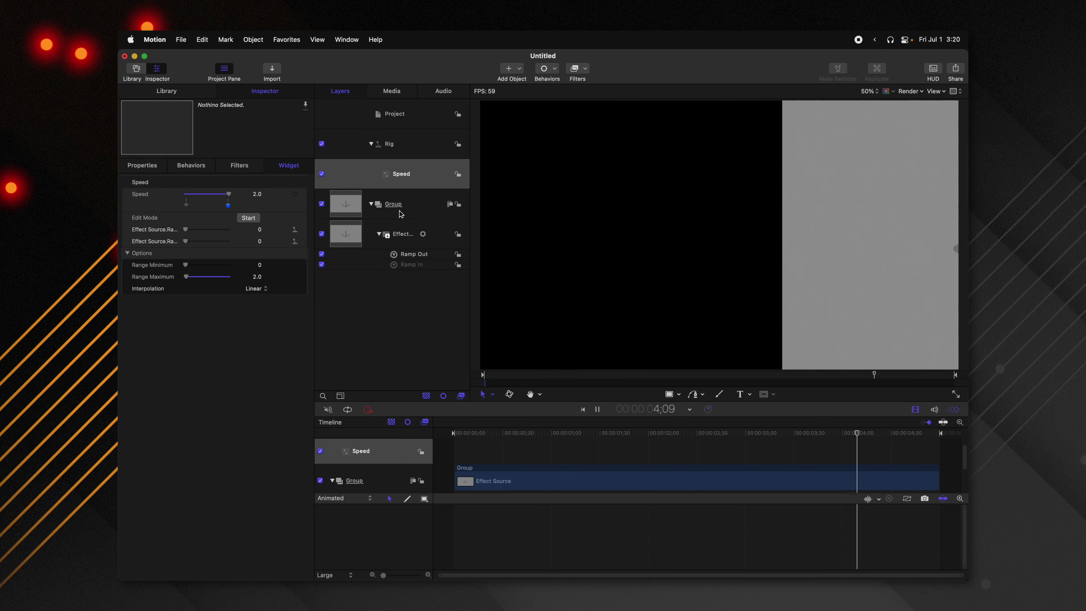
key(Return)
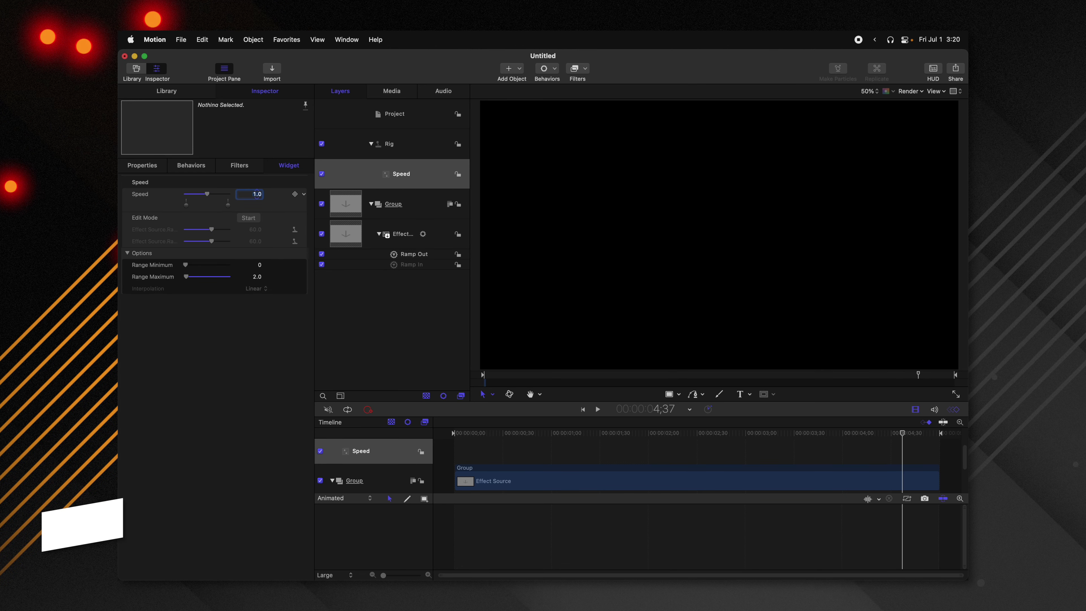
key(super+8)
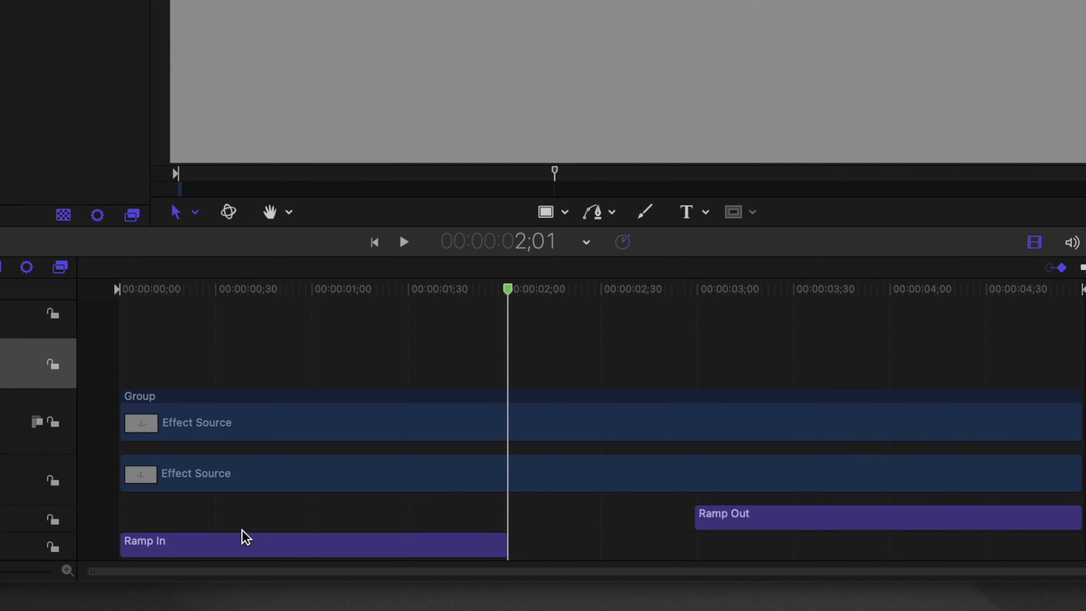
- Move the playhead back to 1;48, near where Ramp In ends
click(466, 291)
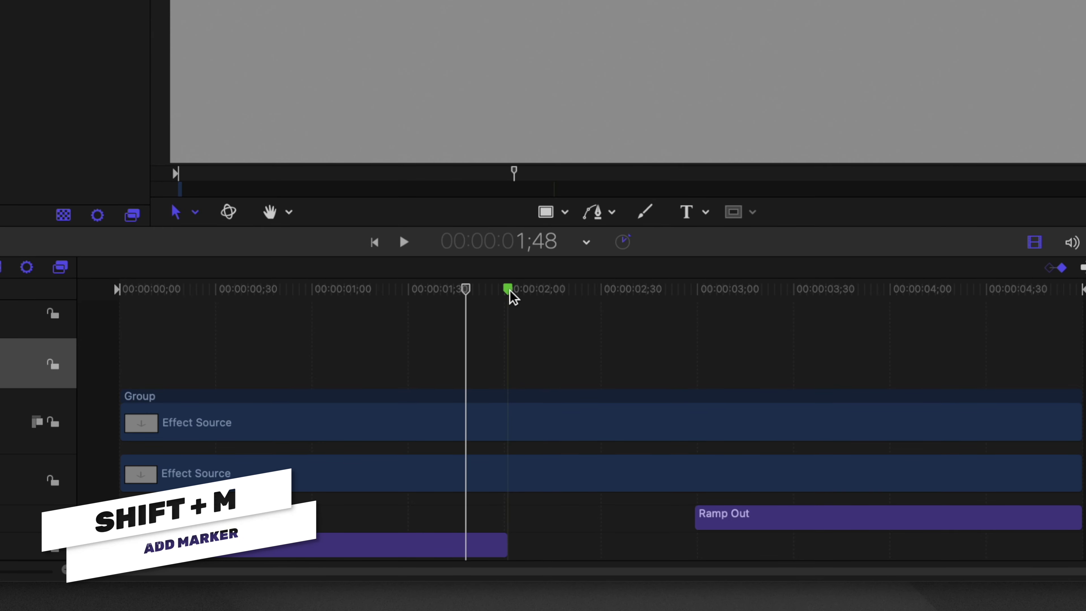
- Set the 2;01 marker's type to Build In - Optional
double_click(509, 291)
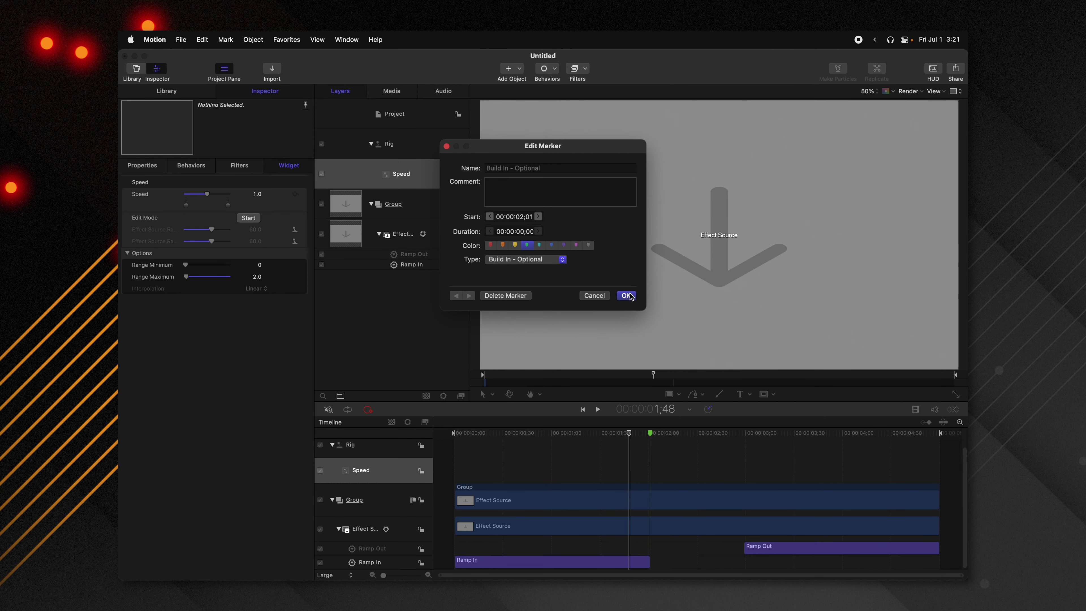
click(626, 296)
- Add a Build Out - Optional marker at 3;00, where Ramp Out begins, then scrub back
drag(639, 444, 746, 445)
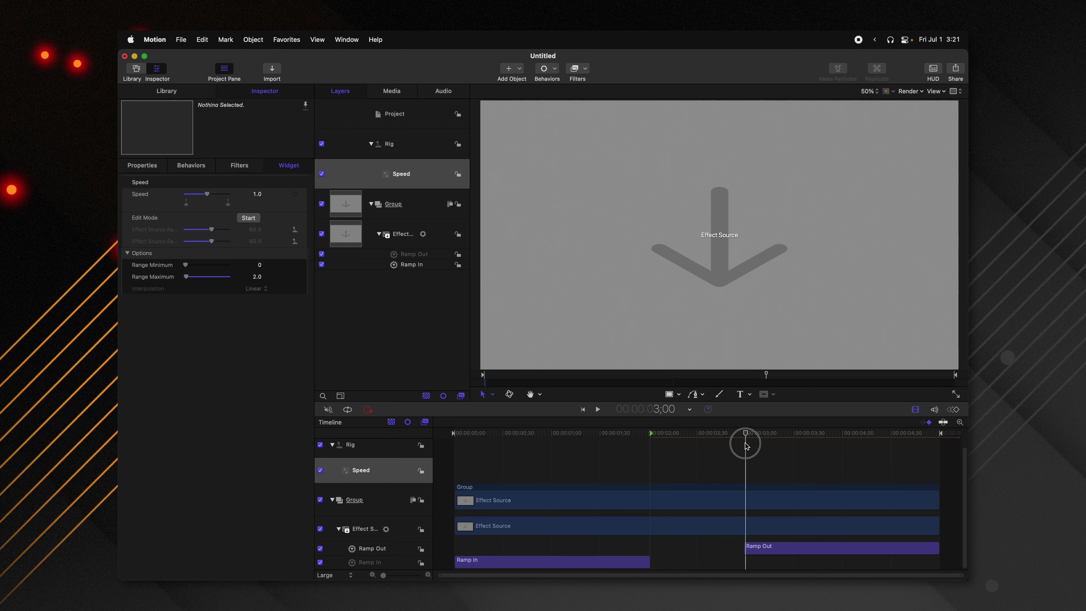
key(shift+m)
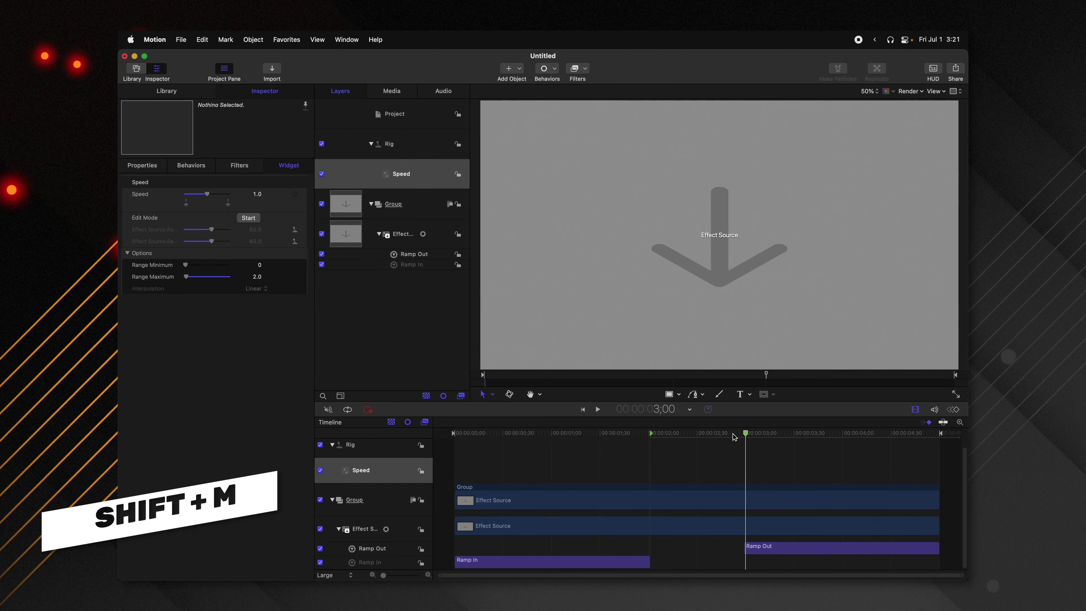
key(Left)
key(Left)
key(Left)
key(Left)
key(Left)
key(Left)
key(Left)
key(Left)
double_click(747, 433)
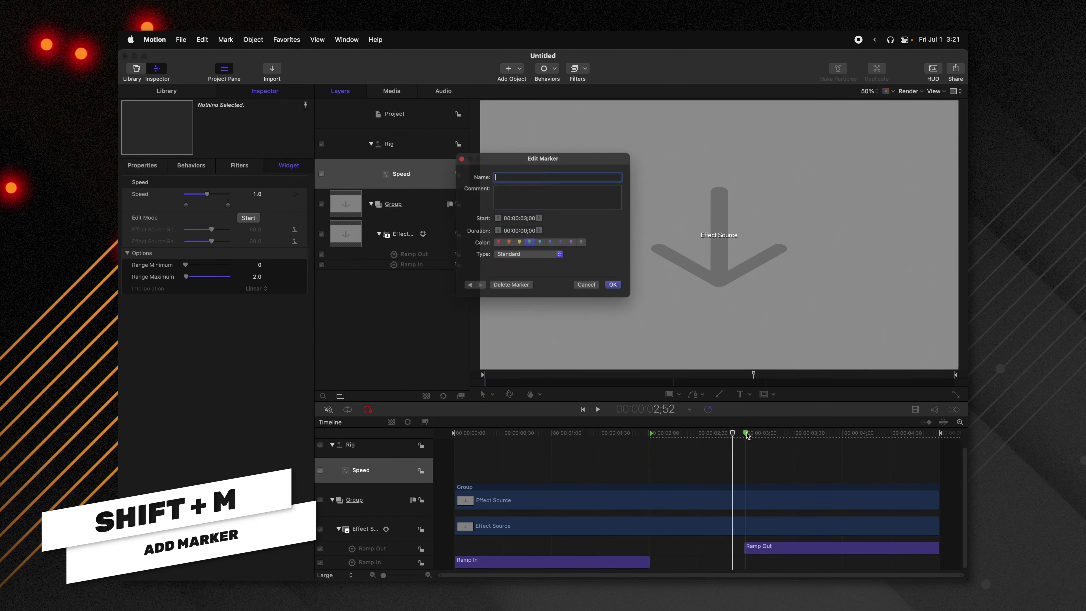
click(524, 260)
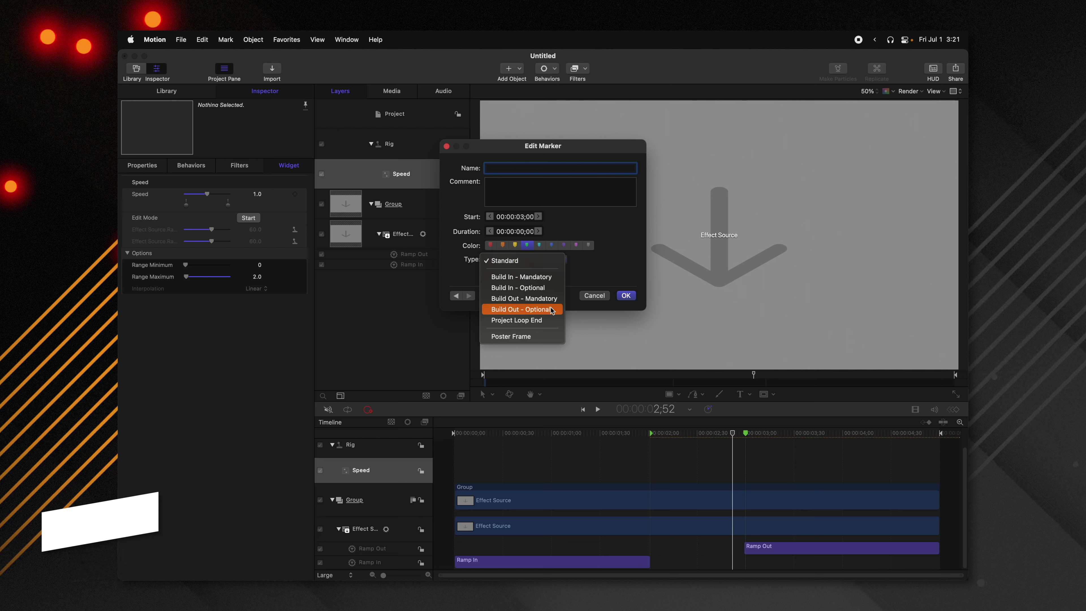
click(540, 309)
click(626, 295)
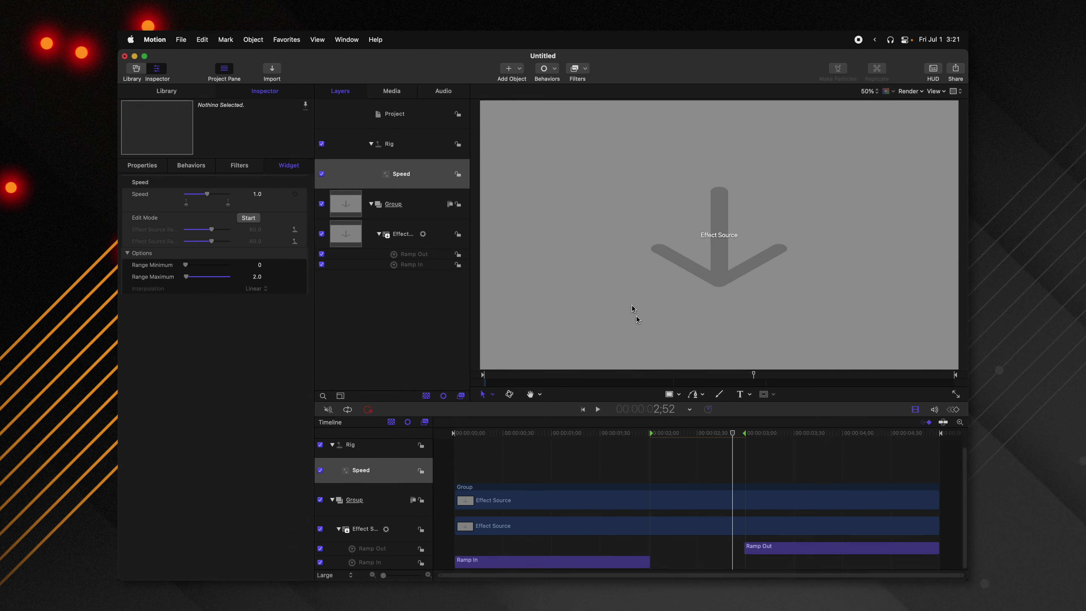
drag(607, 438, 562, 448)
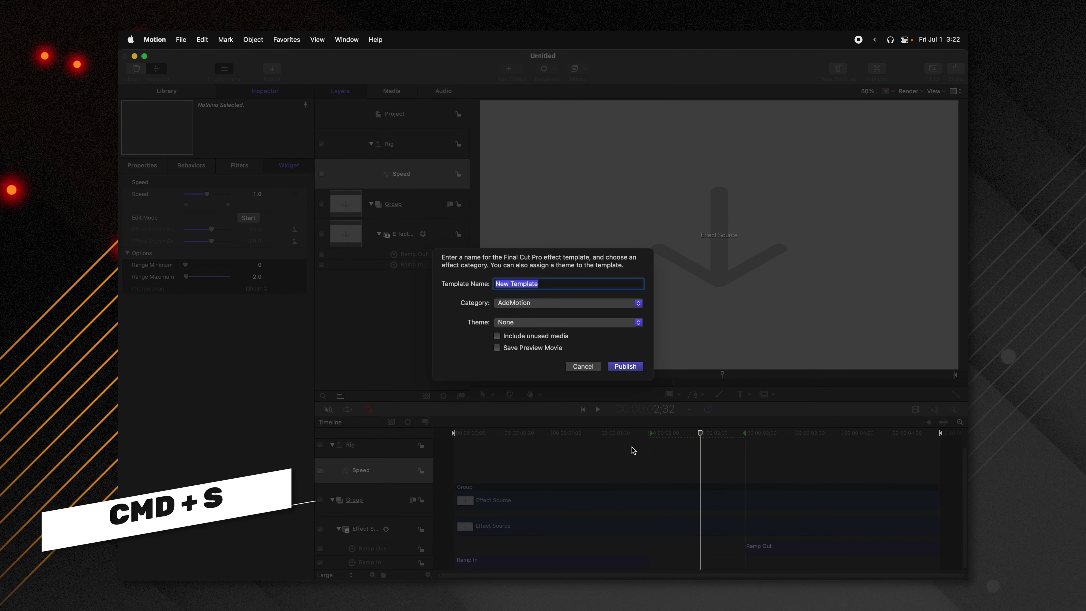
- Publish the effect as 'Slide' in a new Animation category with Theme None
text(Slide)
click(550, 302)
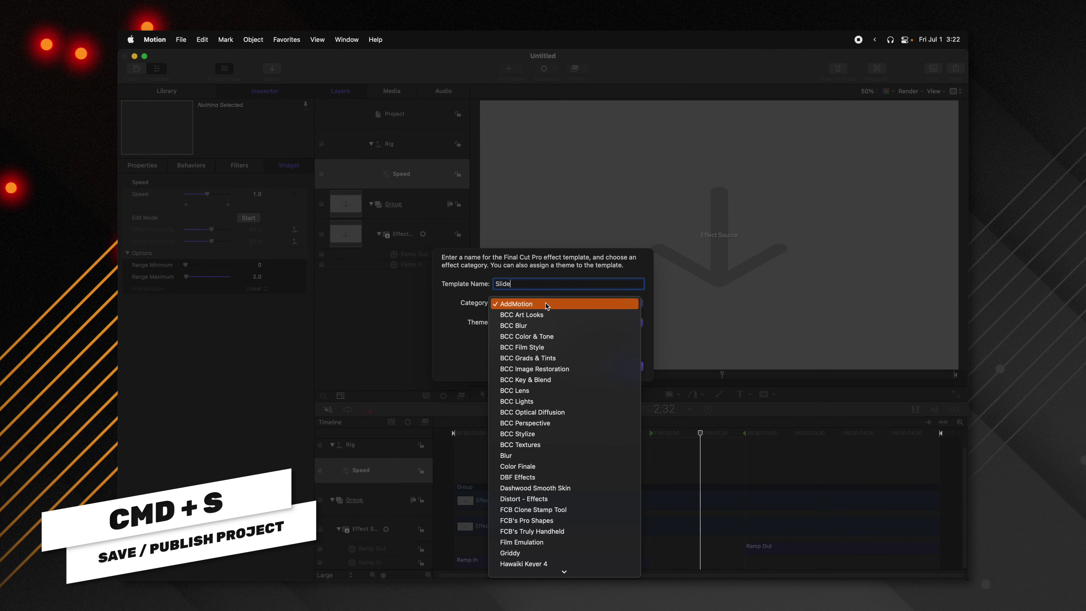
click(556, 571)
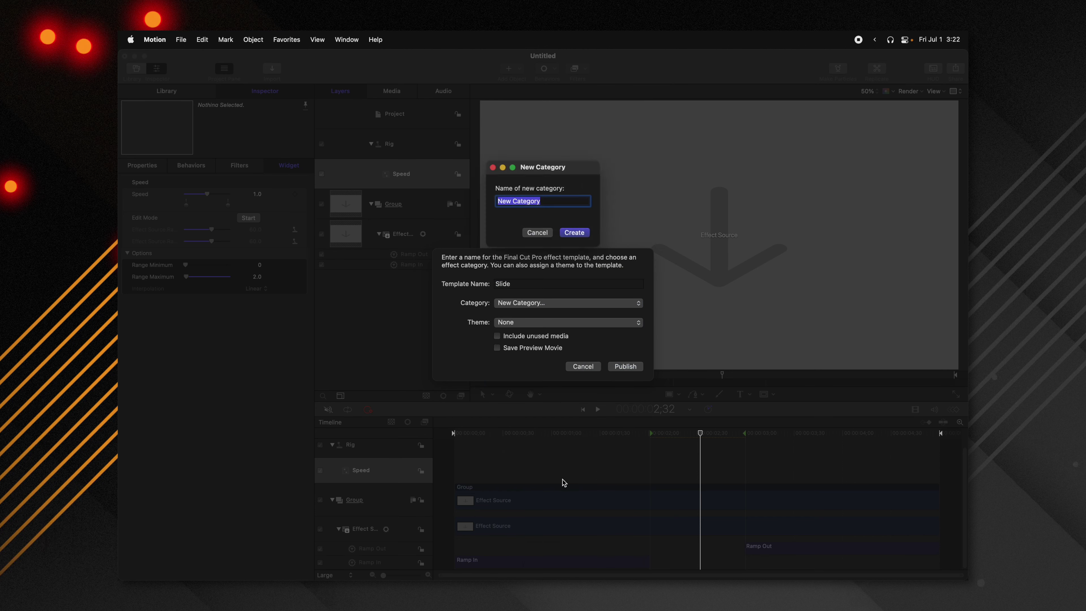
key(Return)
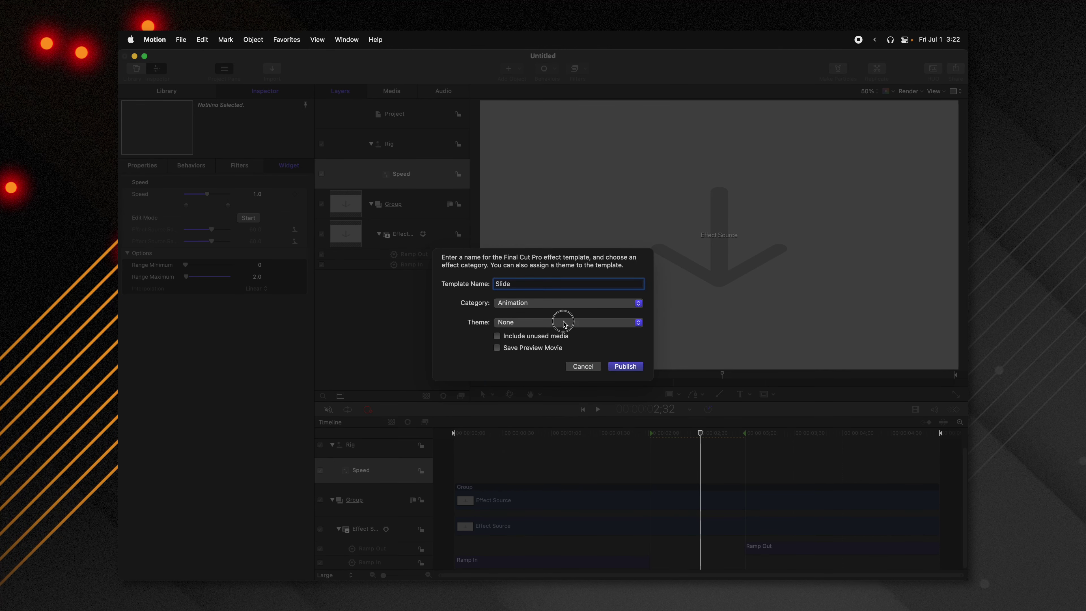
click(557, 320)
click(512, 324)
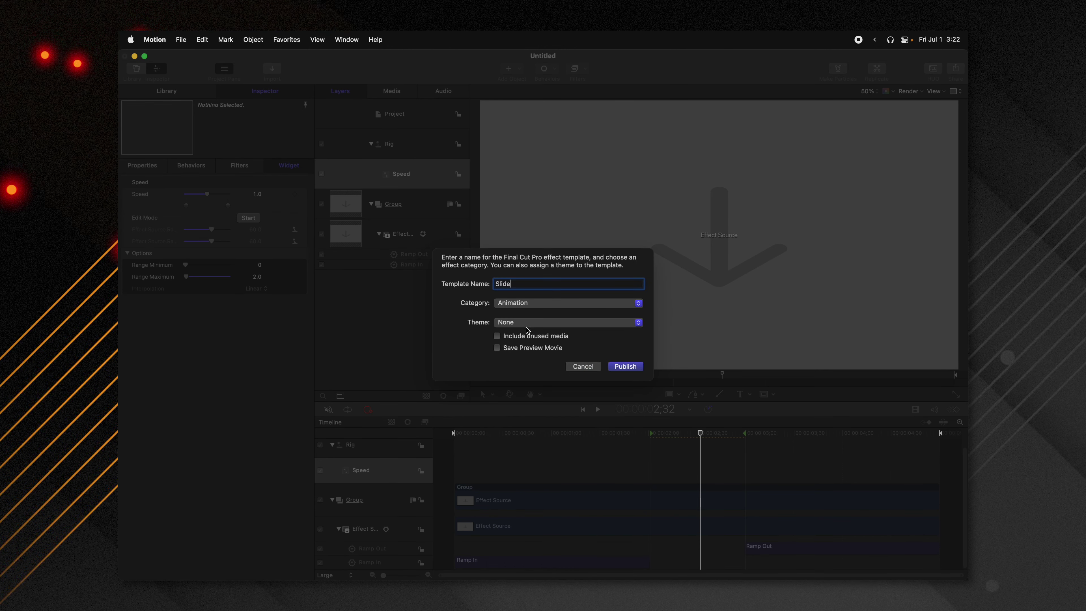
click(621, 367)
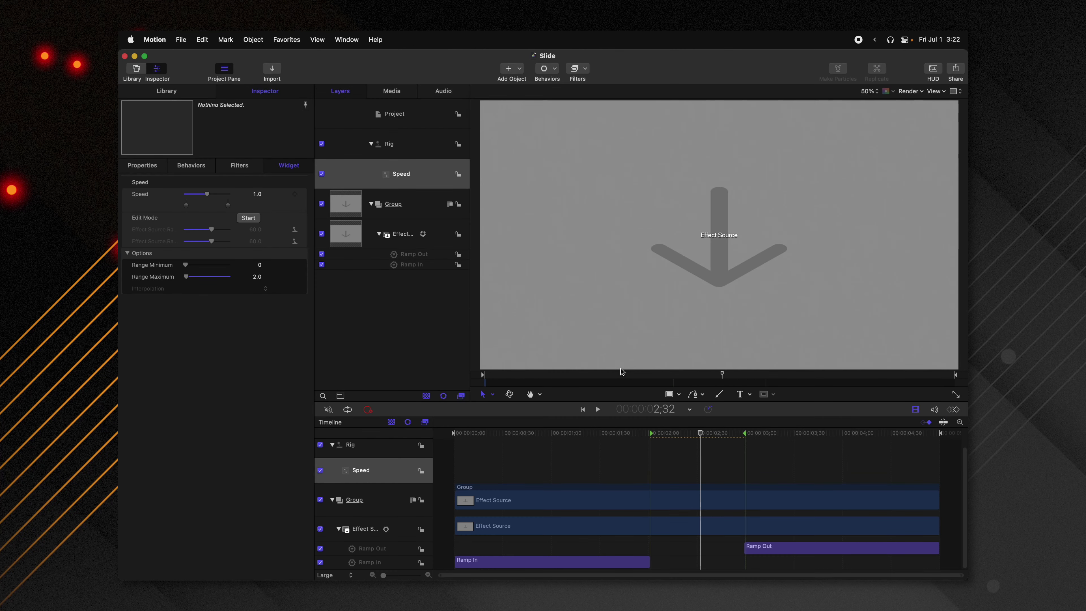
click(506, 556)
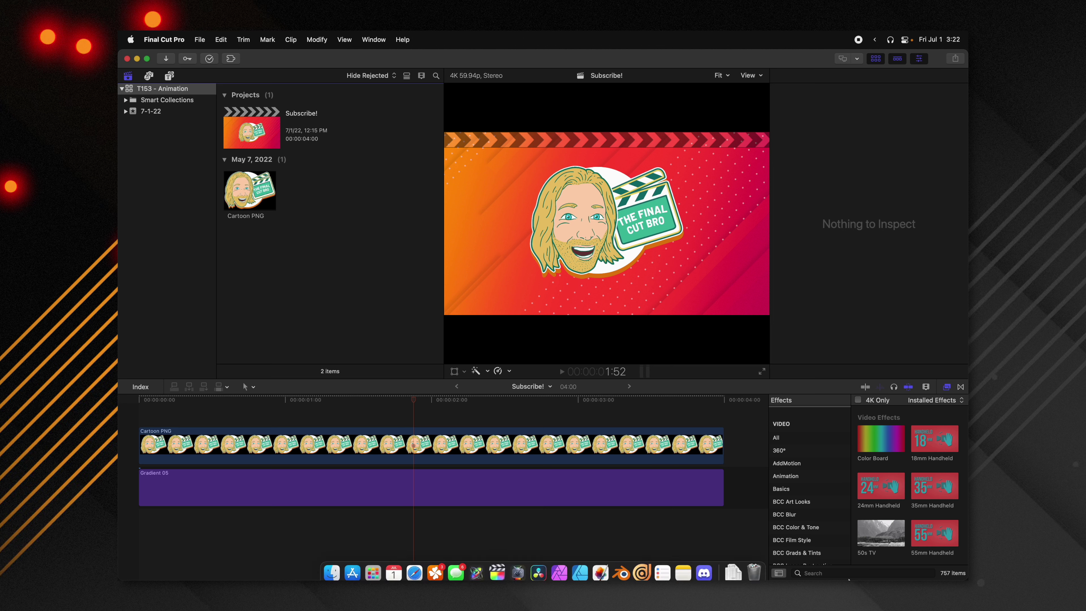
- Search 'slide', apply Slide to the Cartoon PNG clip, play the slide-in, then remove it
text(slide)
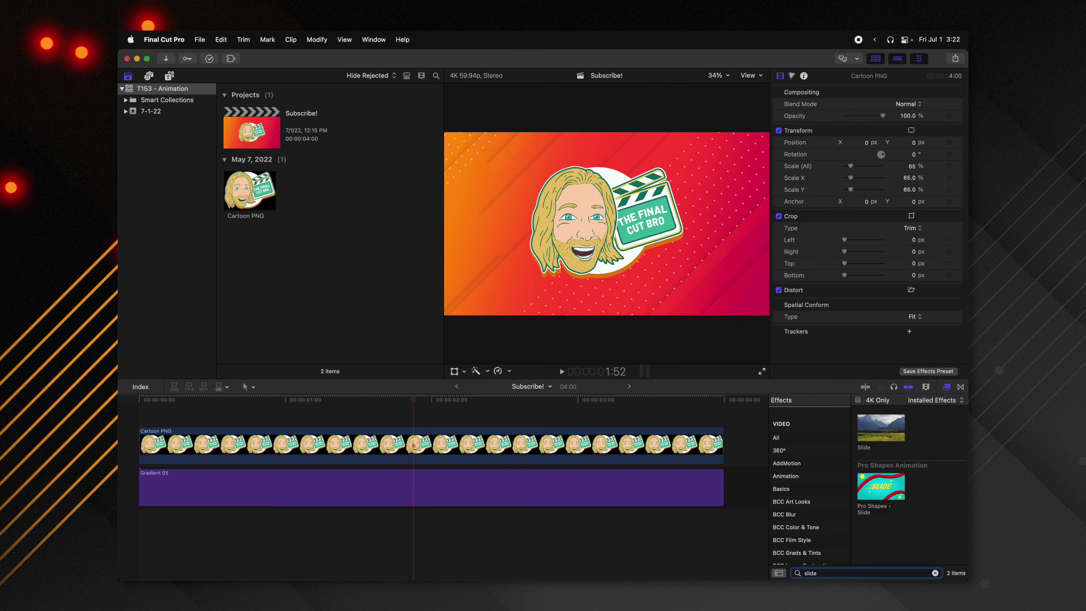
drag(880, 428, 400, 445)
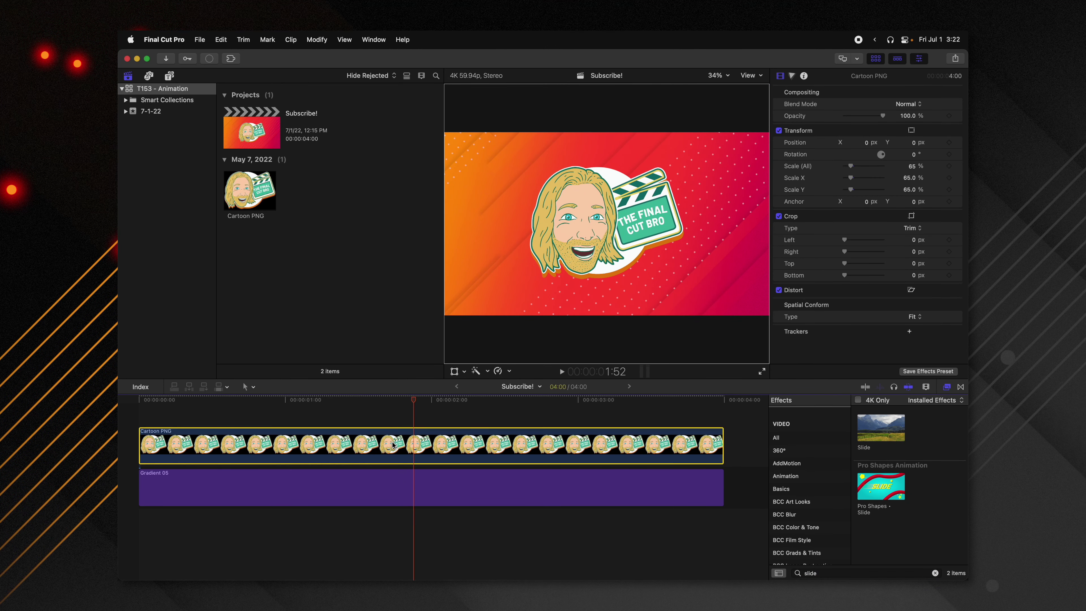
drag(360, 399, 253, 401)
key(space)
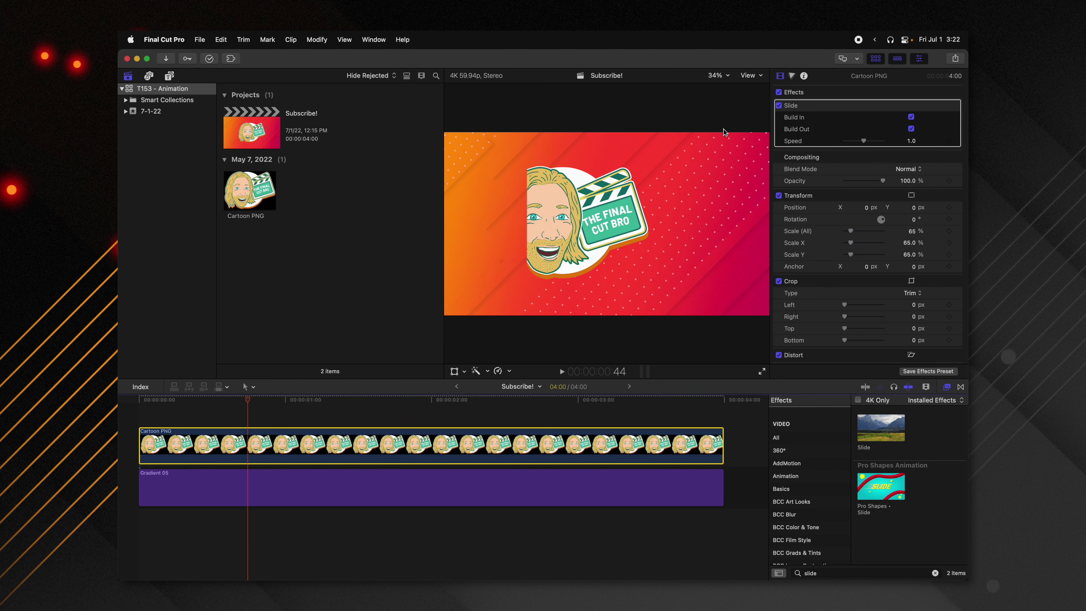
key(Delete)
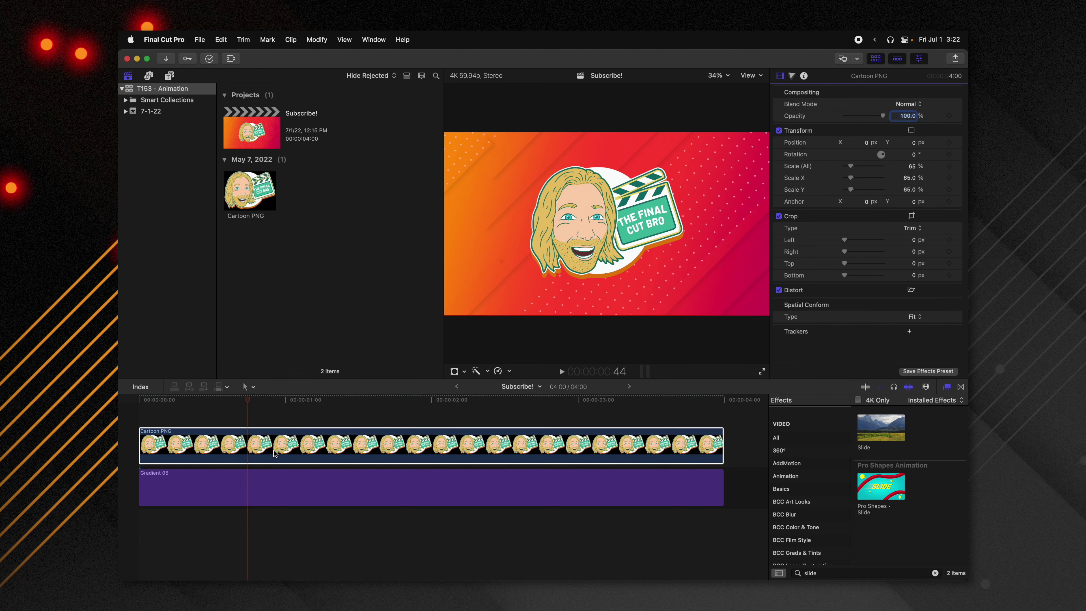
- Combine the cartoon clip into 'Subscribe! Clip', apply Slide, and play it from the start
key(alt+g)
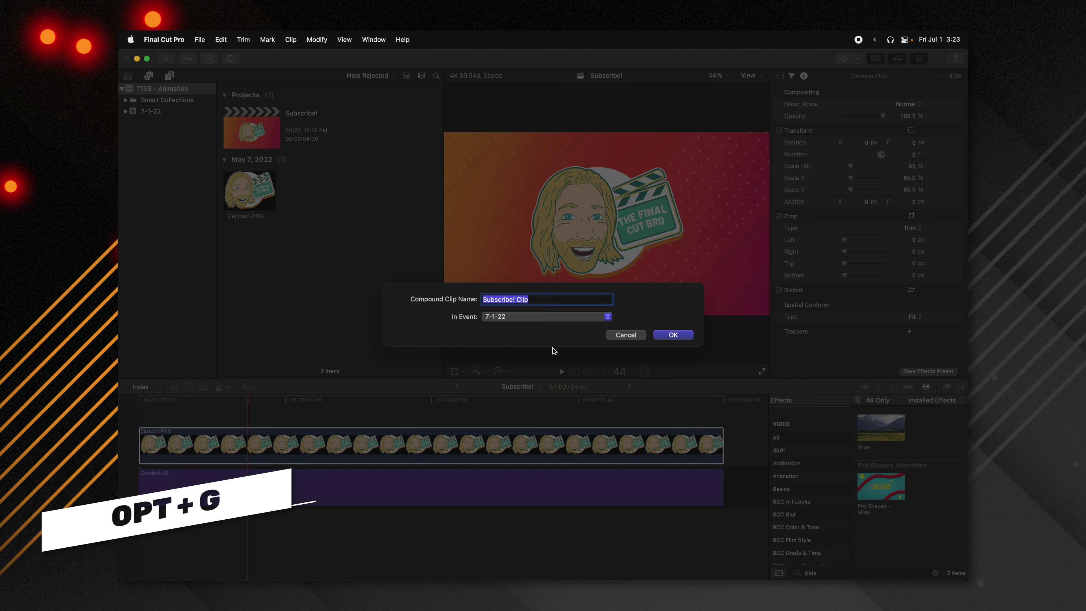
click(665, 335)
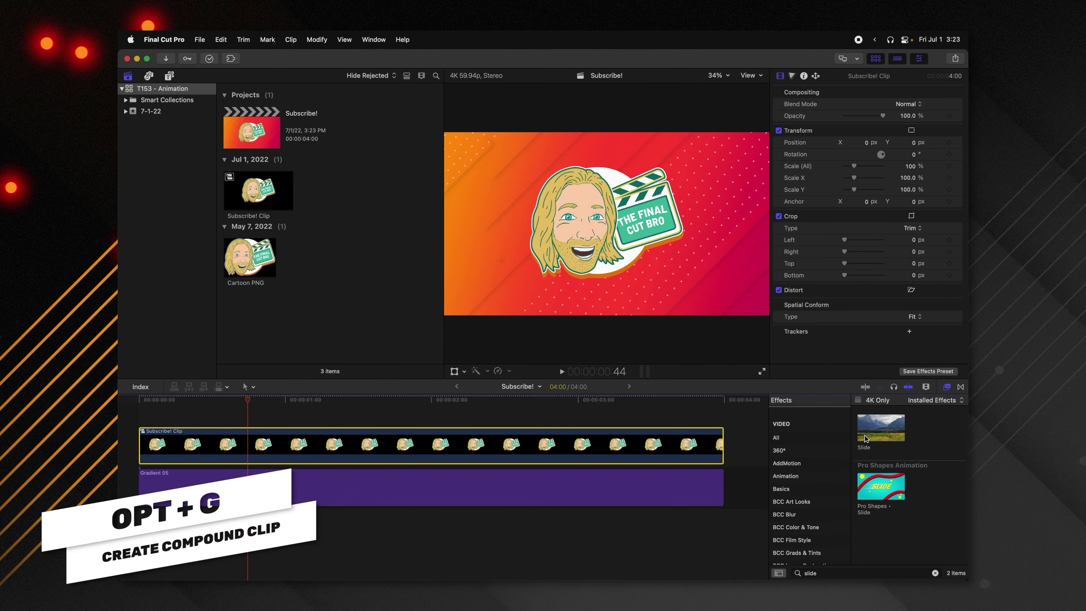
drag(864, 438, 290, 452)
key(Home)
key(space)
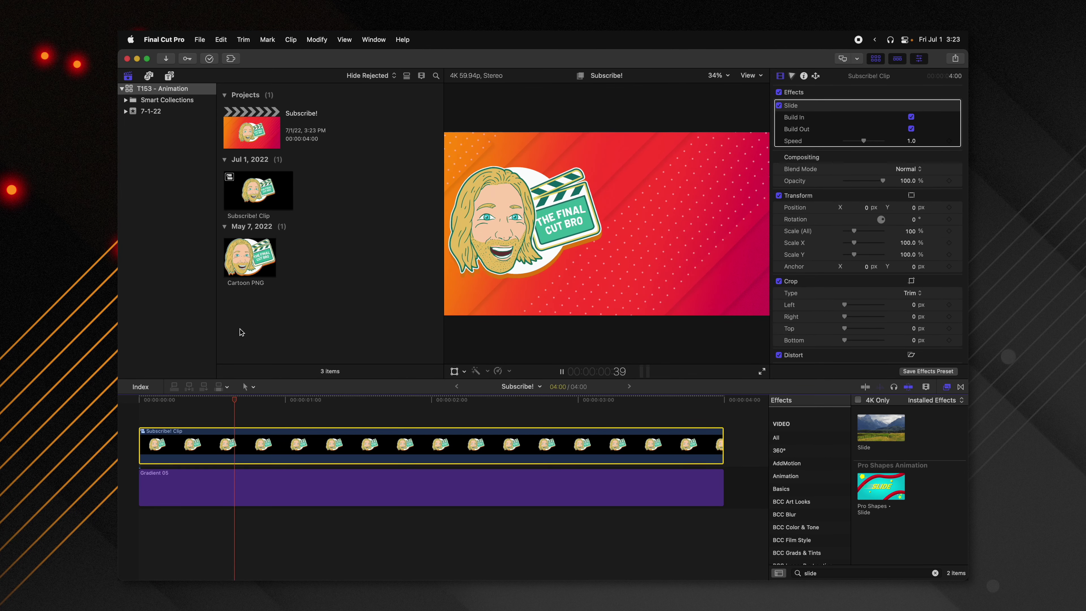
drag(333, 408, 255, 408)
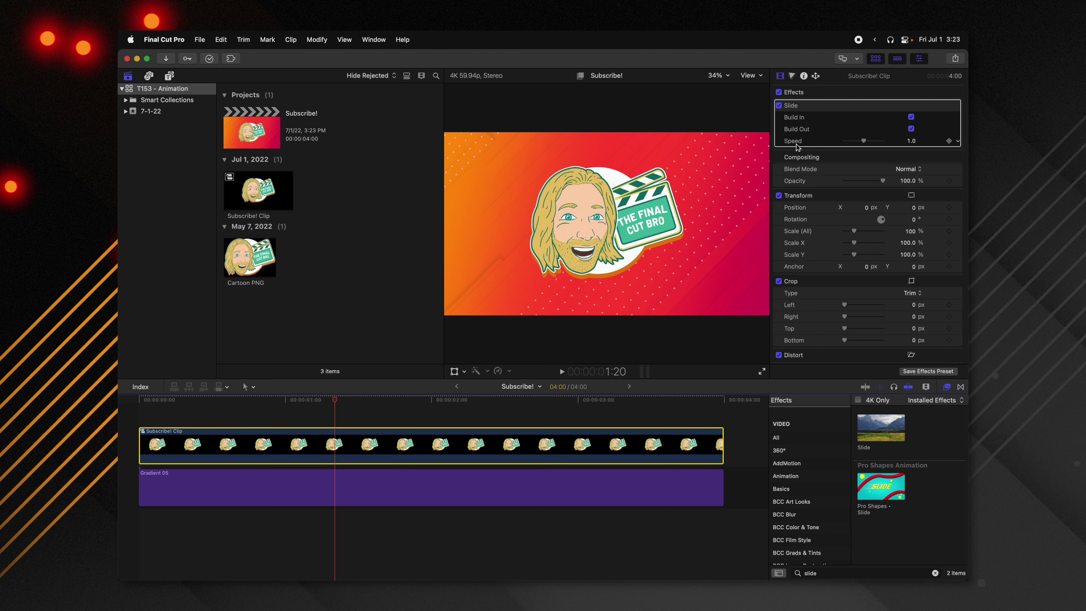
- Change the Slide effect's Speed in the Inspector and preview the result
drag(875, 142, 905, 148)
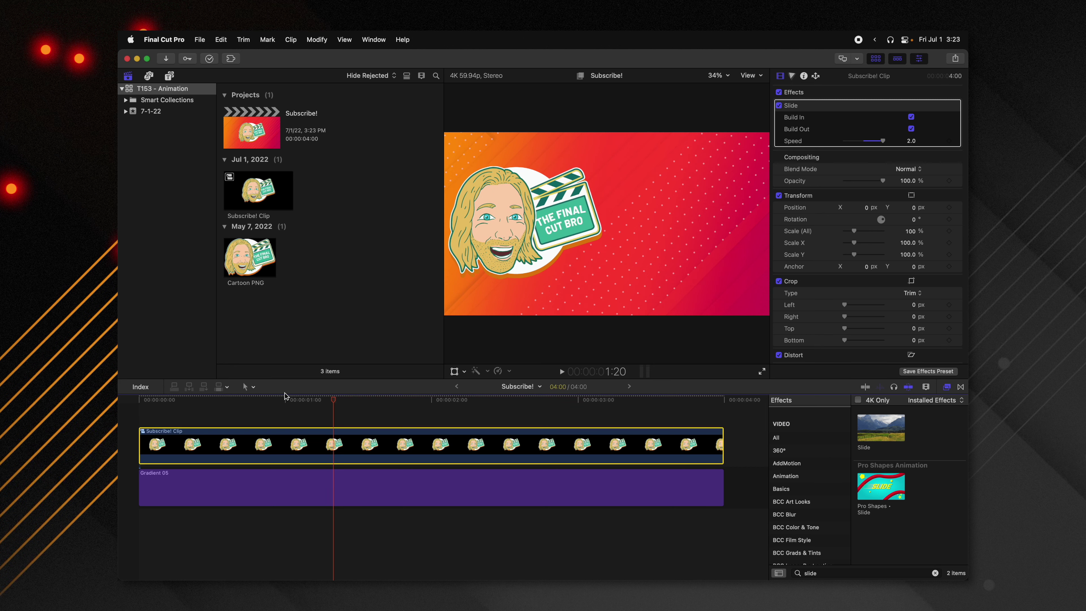
key(space)
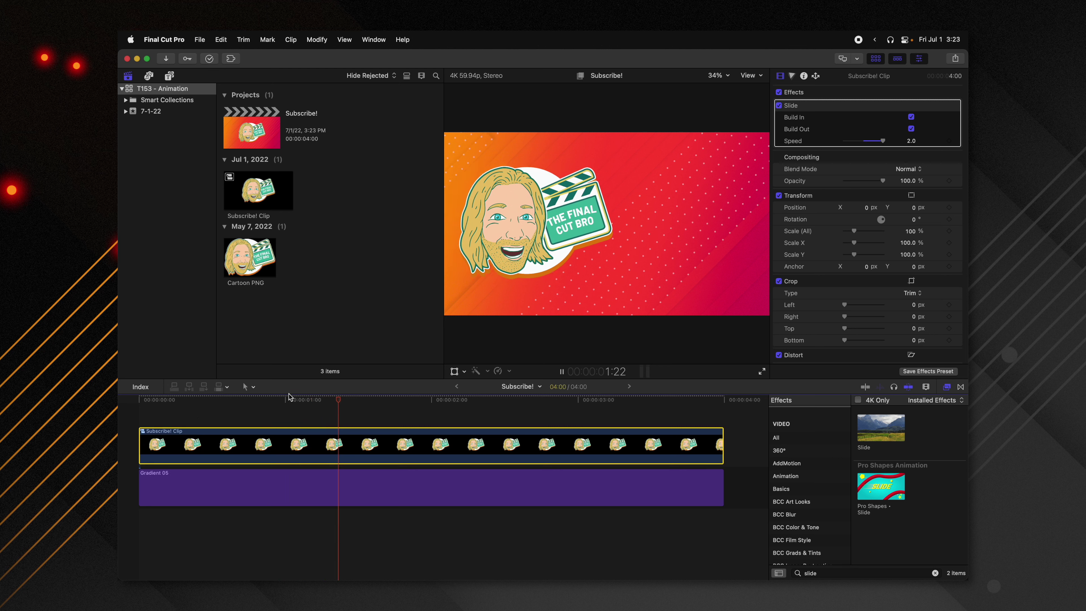
key(space)
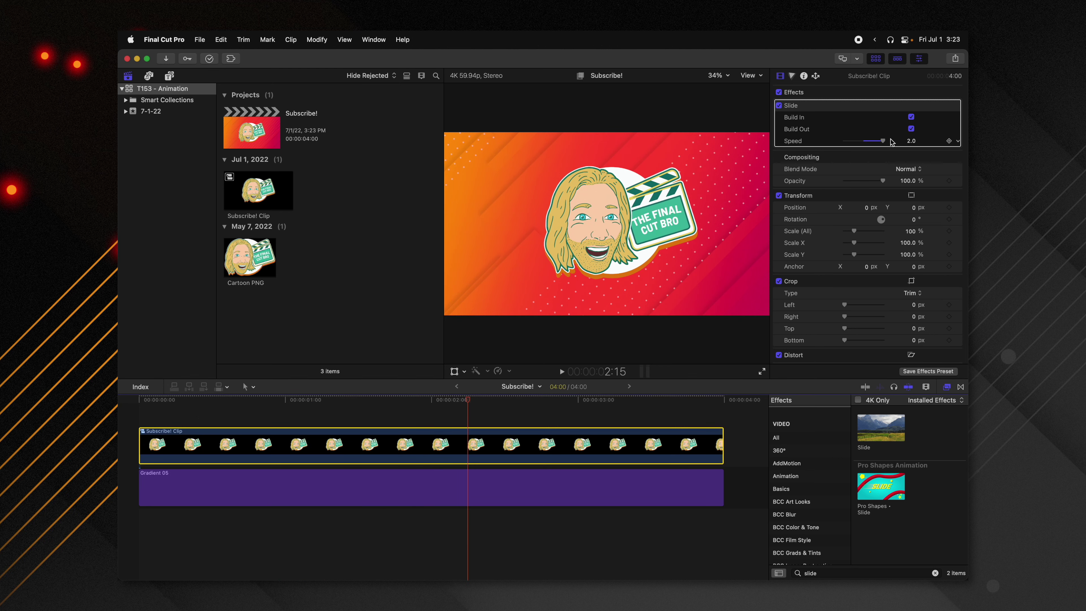
- Turn Build In off to preview only the slide-out, then turn it back on and replay
click(911, 117)
drag(468, 404, 120, 424)
key(space)
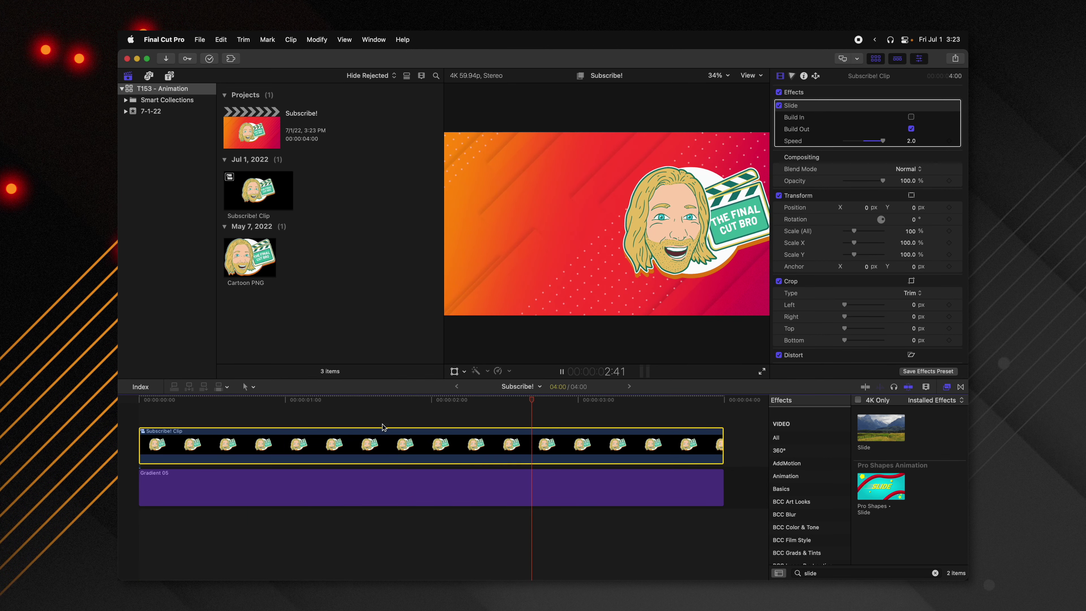
key(space)
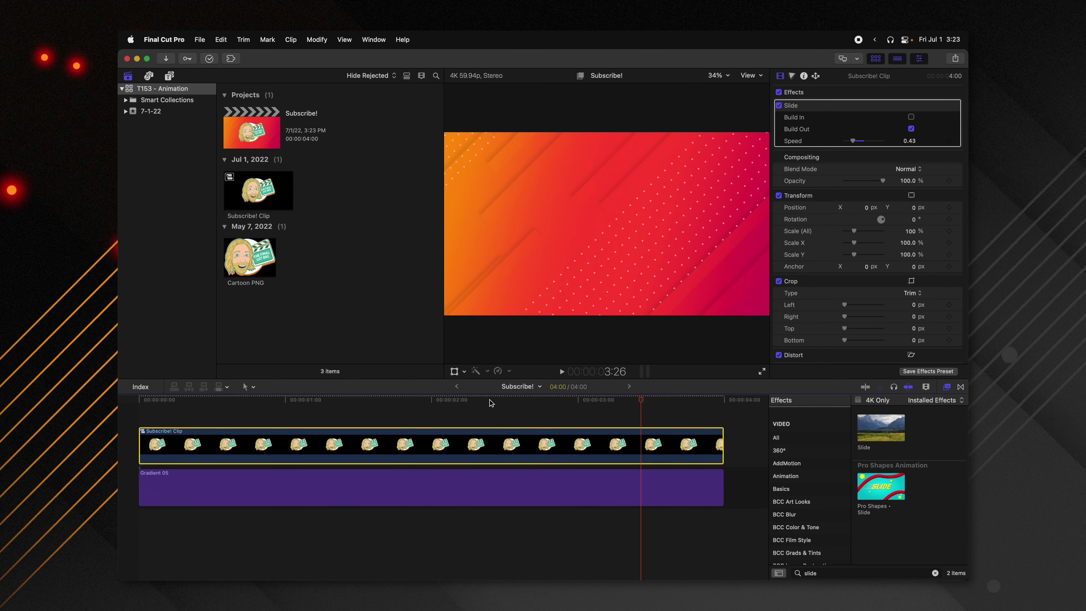
click(158, 420)
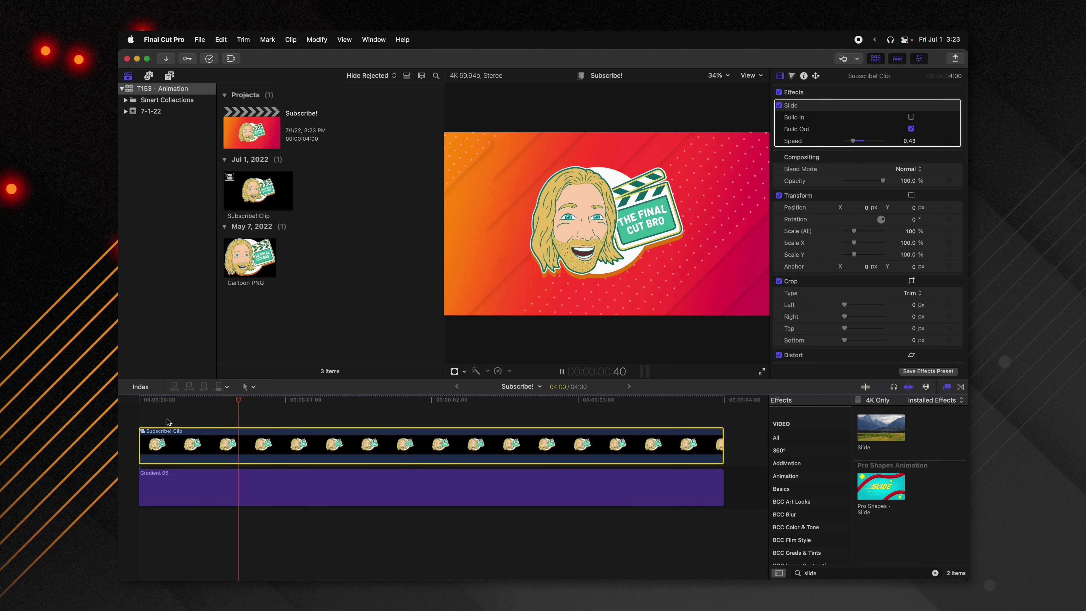
key(space)
click(911, 117)
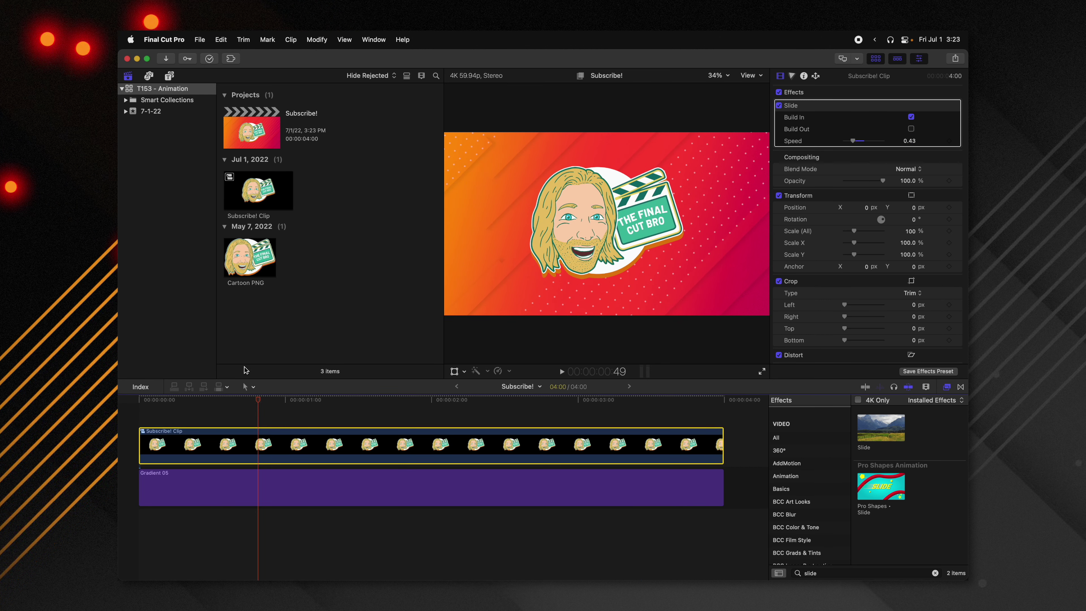
key(/)
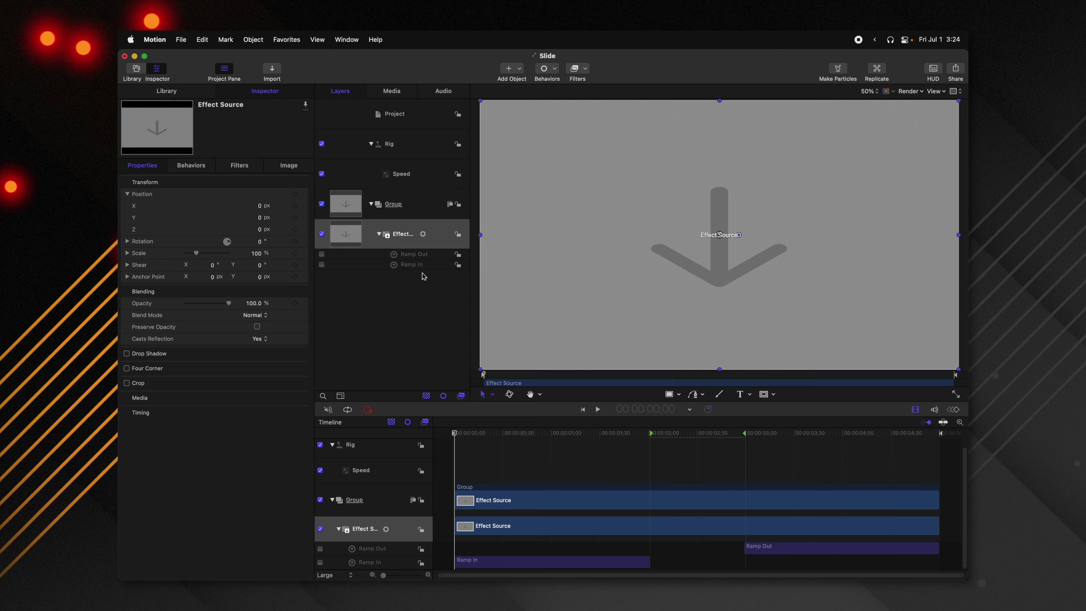
- Attach an Oscillate behavior (Sine, 100 px amplitude, speed 10) to Effect Source's Position Y
click(409, 264)
click(420, 242)
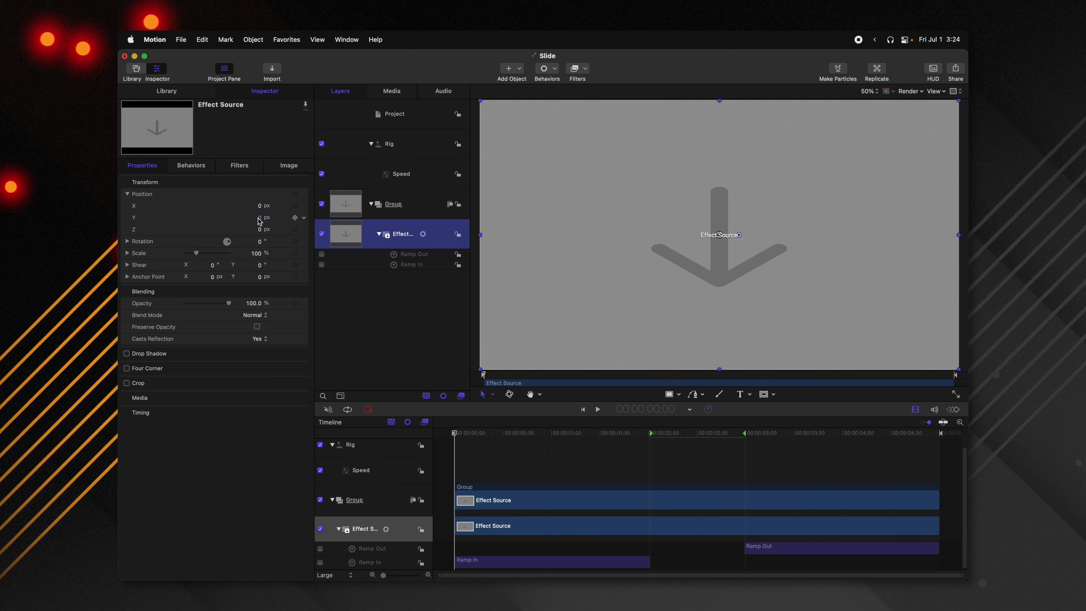
key(super+z)
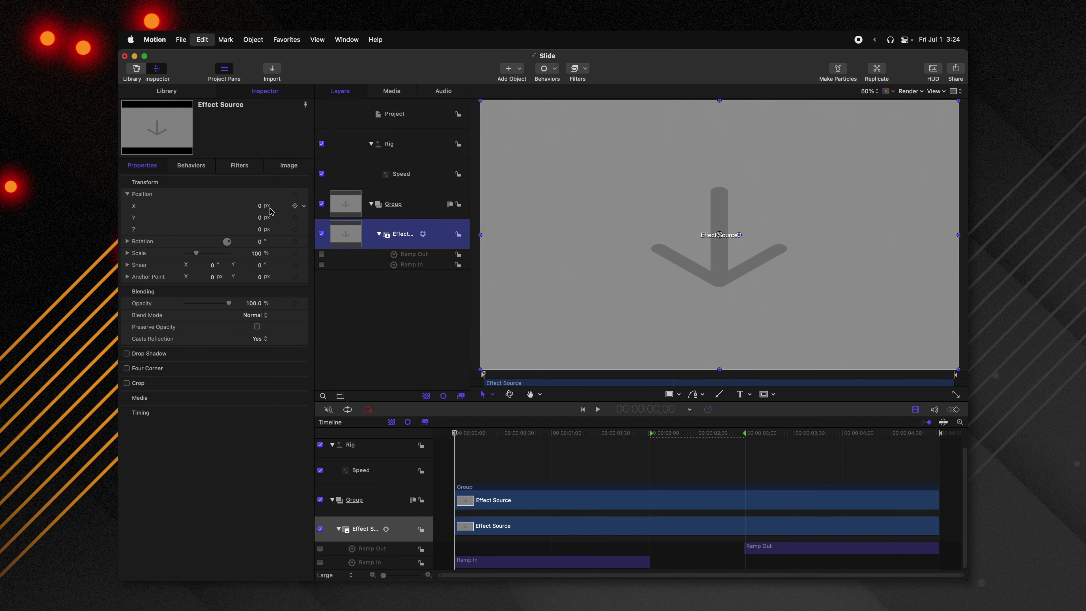
click(304, 219)
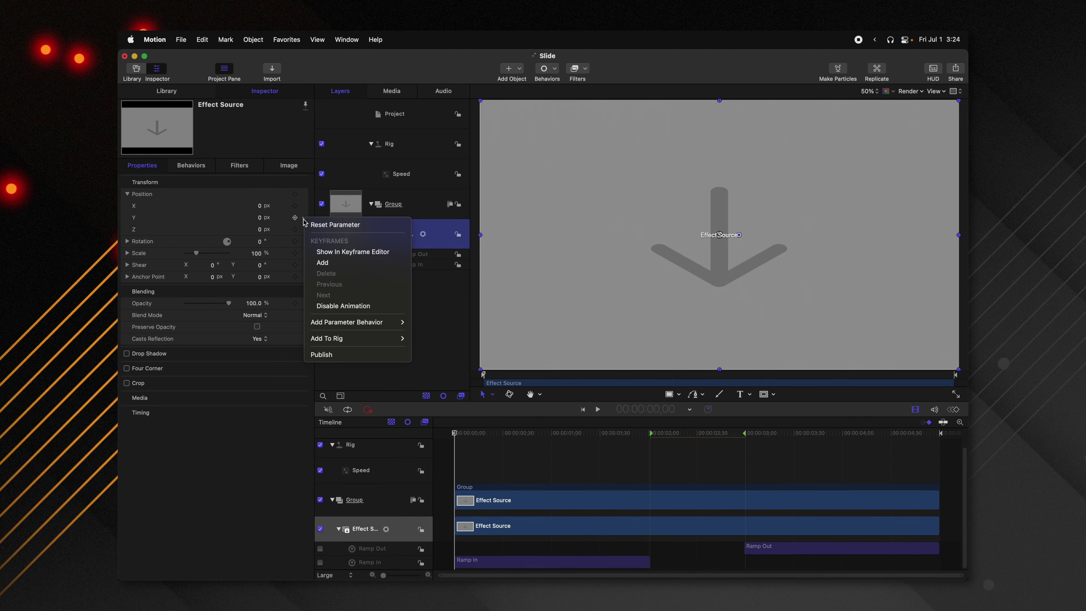
mouse_move(359, 322)
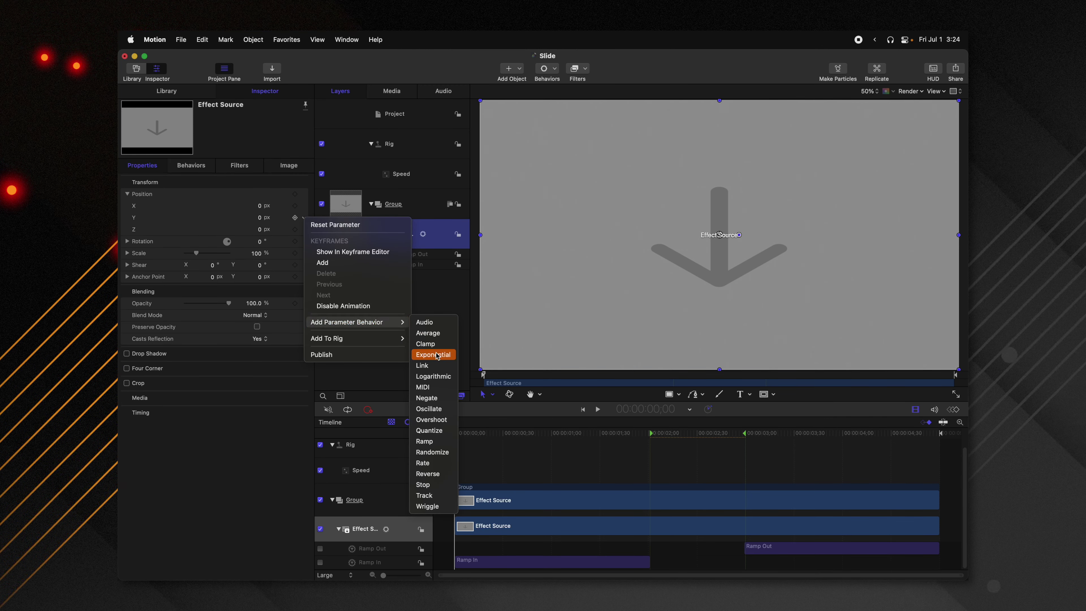
click(440, 413)
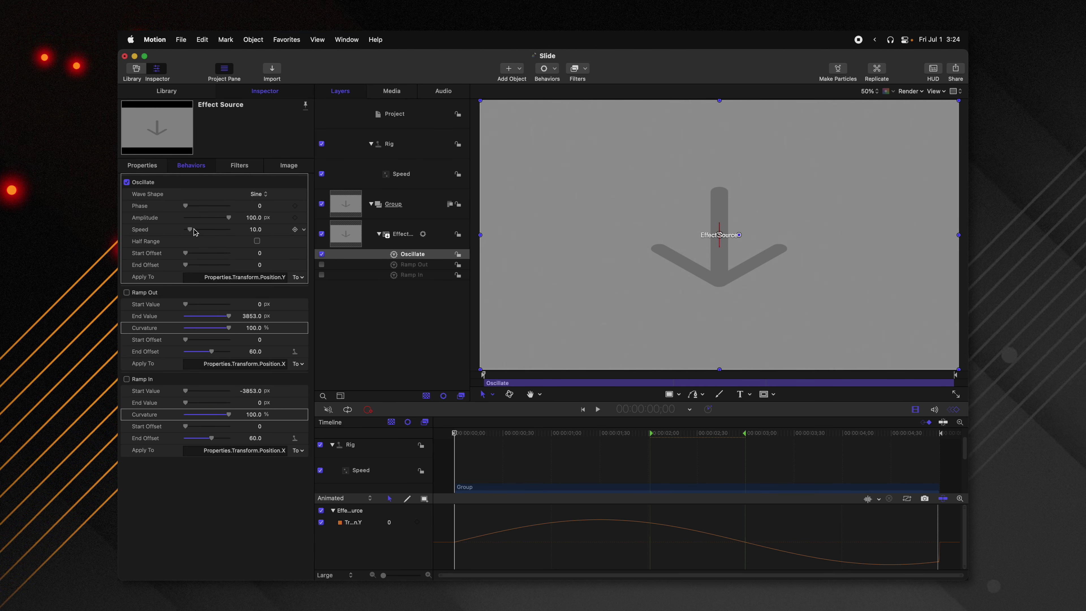
- Set the Oscillate speed to 74 and play back to preview the faster bobbing
drag(195, 231, 217, 230)
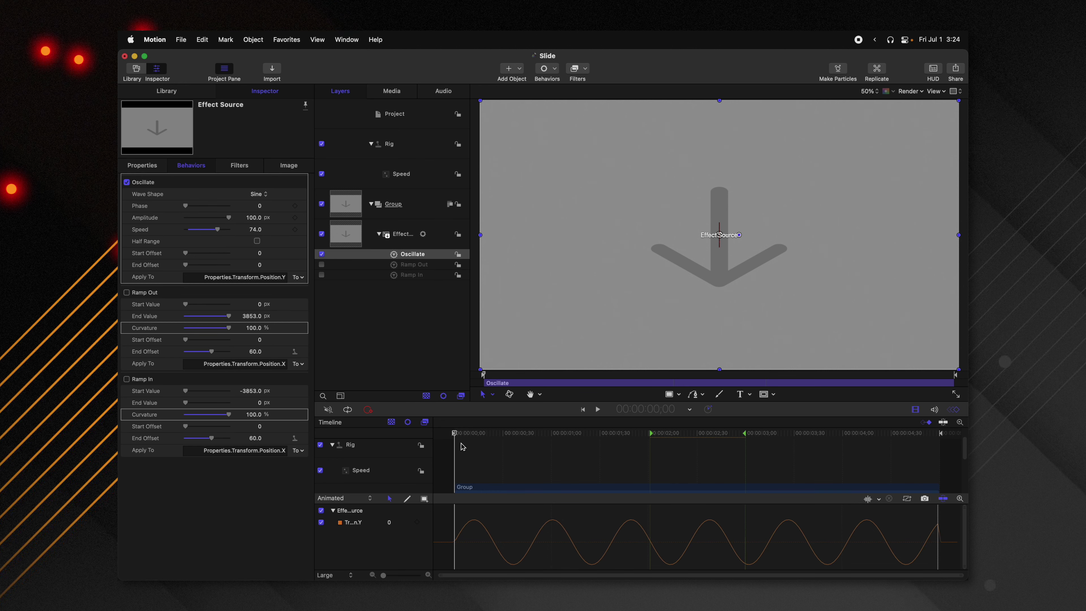
key(space)
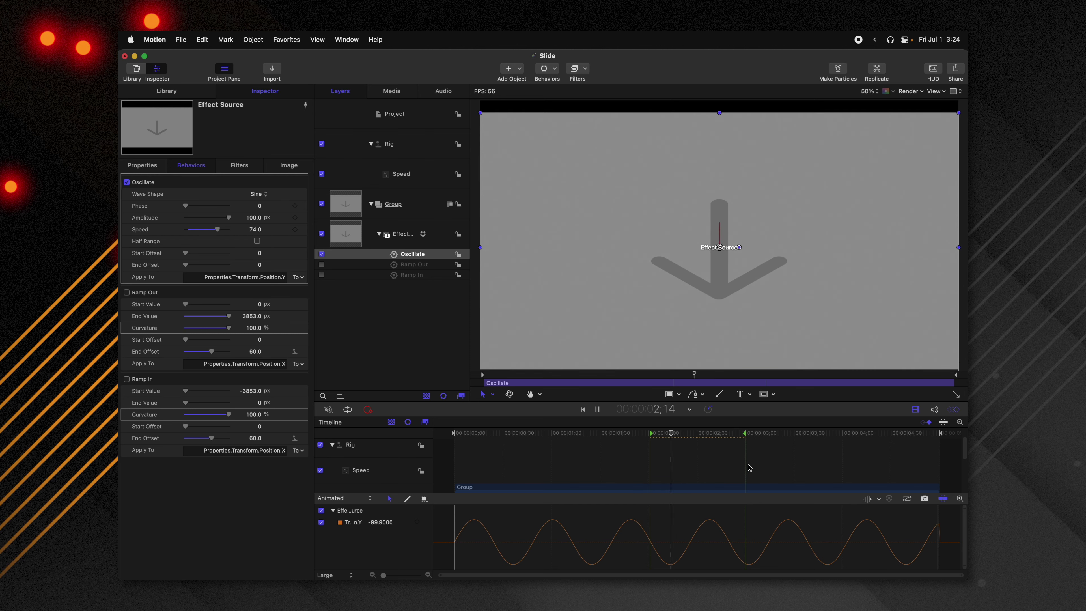
key(space)
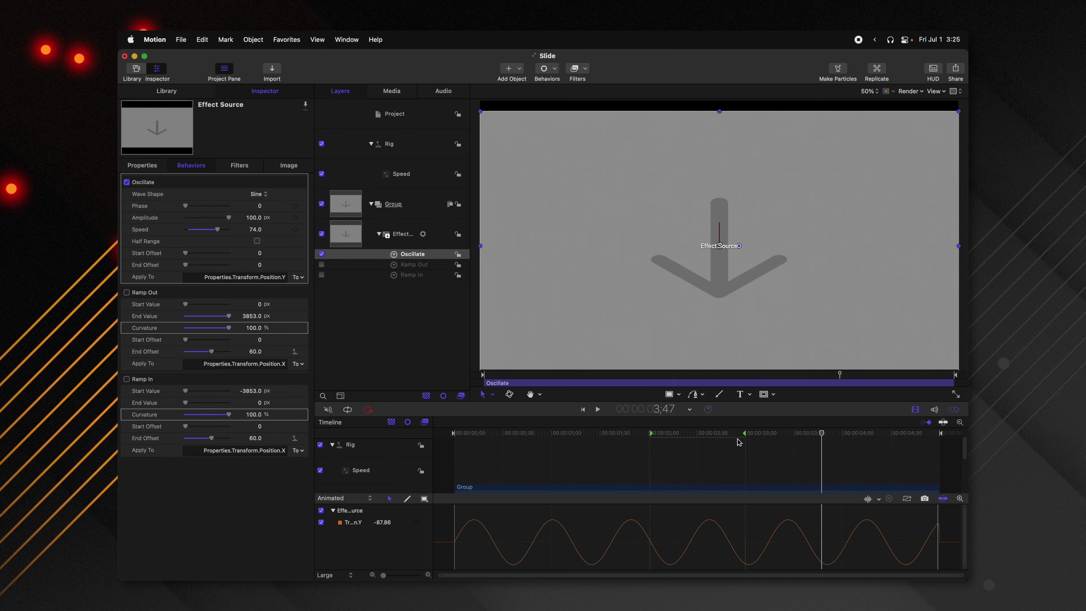